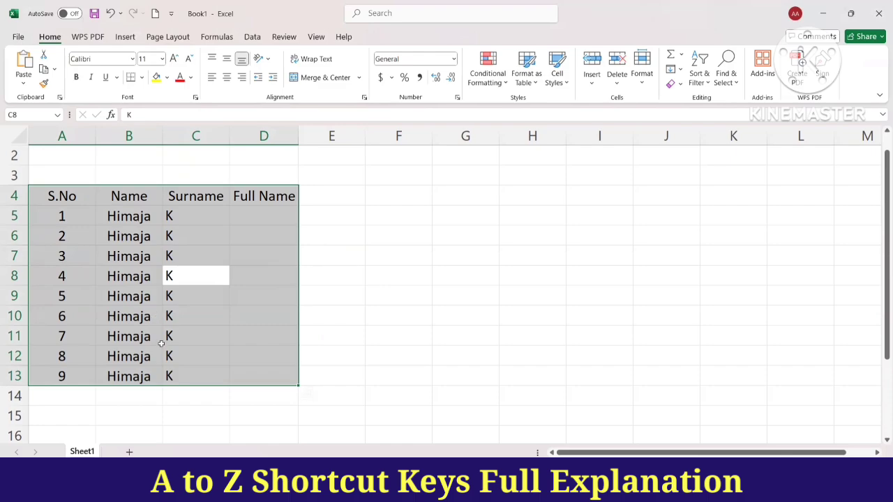
Clear the current selection and select the whole table range A4:D13.
click(241, 303)
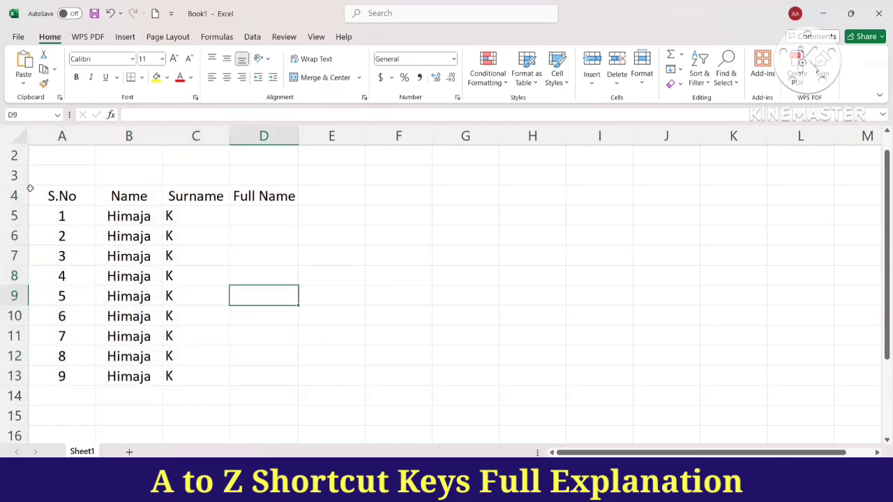
drag(31, 192, 265, 373)
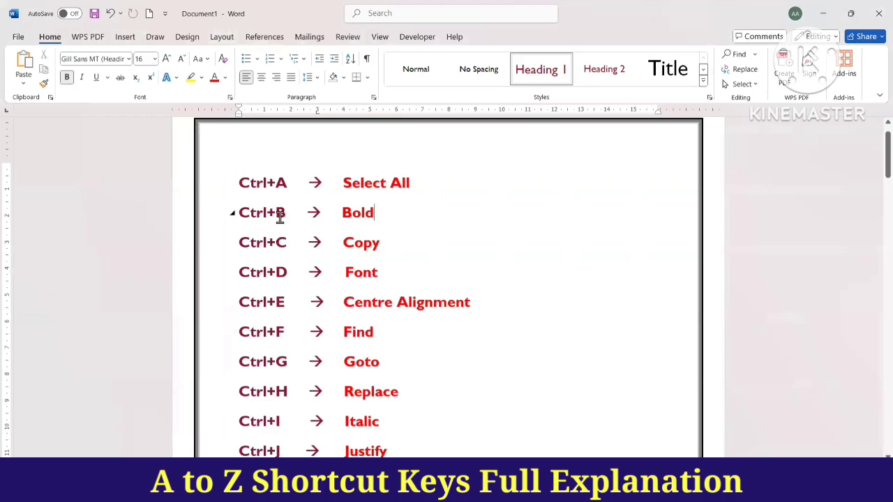
Switch to the Word shortcut list and check the Bold entry.
click(283, 213)
click(381, 212)
drag(392, 214, 342, 213)
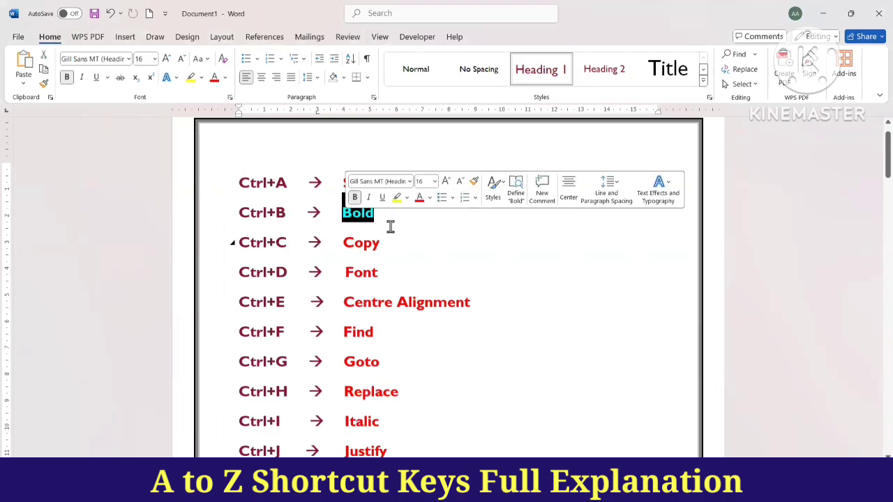
click(380, 242)
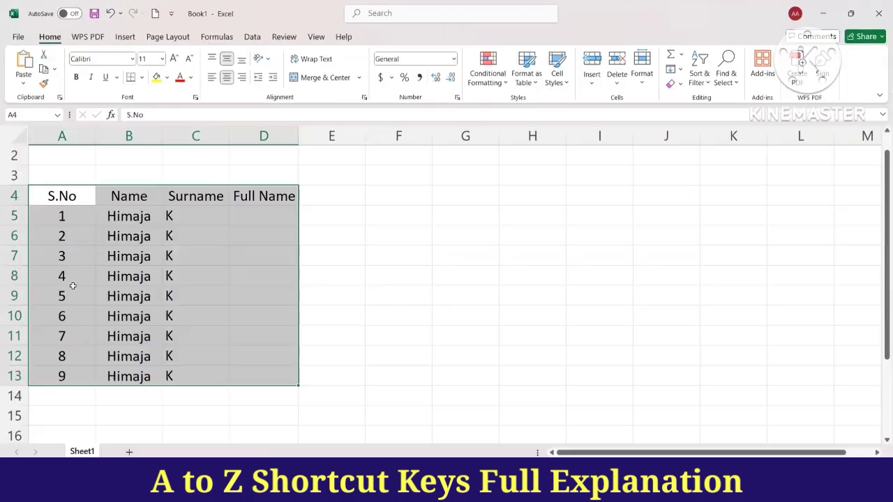
click(179, 275)
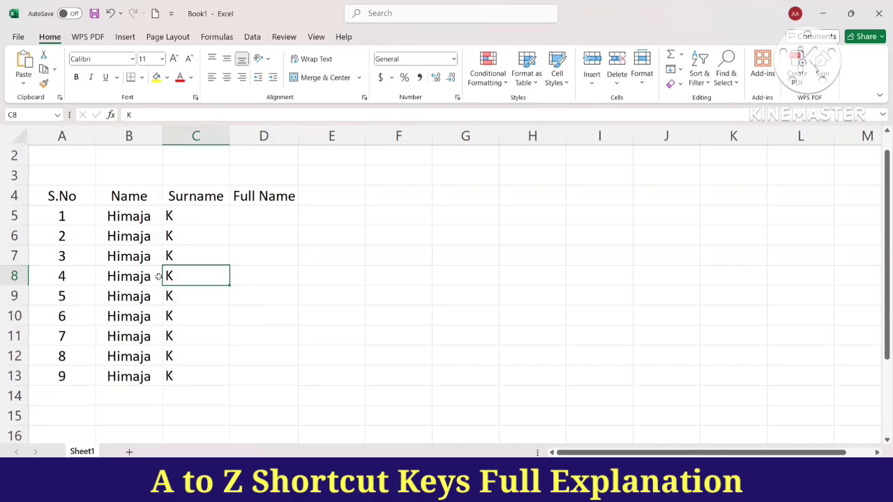
drag(49, 195, 272, 350)
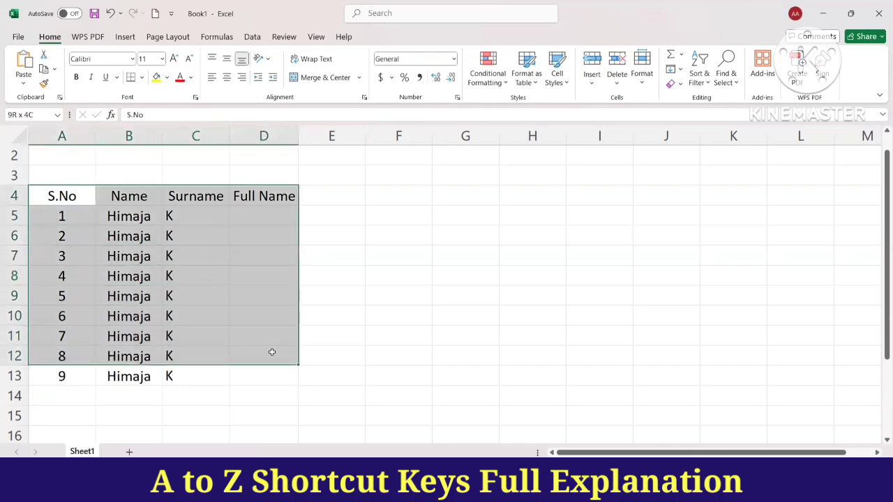
click(258, 252)
drag(70, 196, 259, 196)
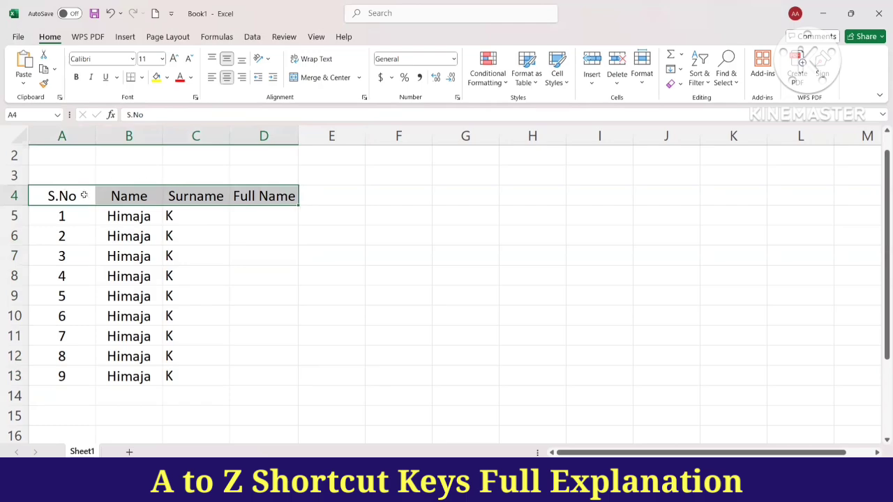
key(Down)
key(Right)
key(shift+Down)
key(shift+Down)
key(shift+Down)
drag(63, 196, 154, 202)
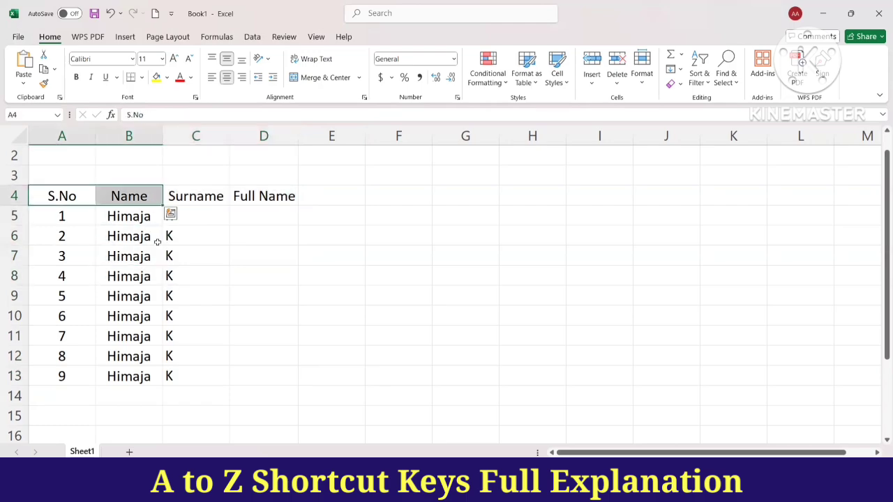
click(158, 237)
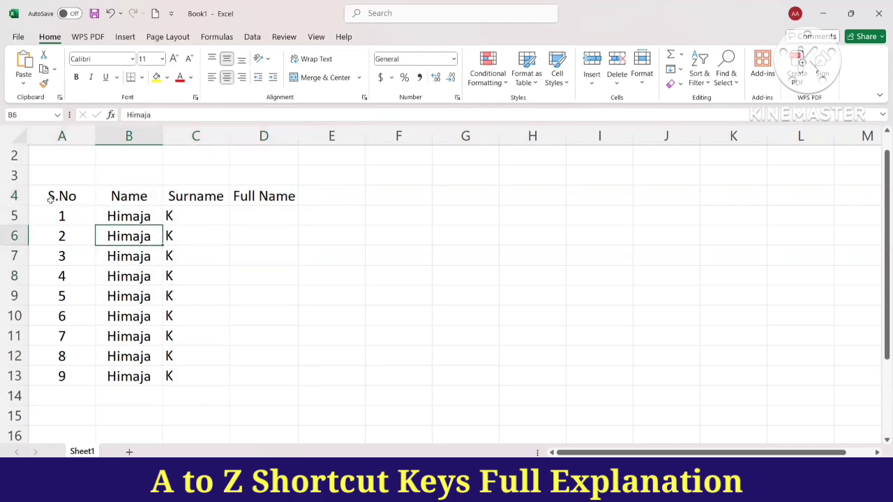
Make the header row A4:D4, from S.No to Full Name, bold.
drag(46, 193, 256, 206)
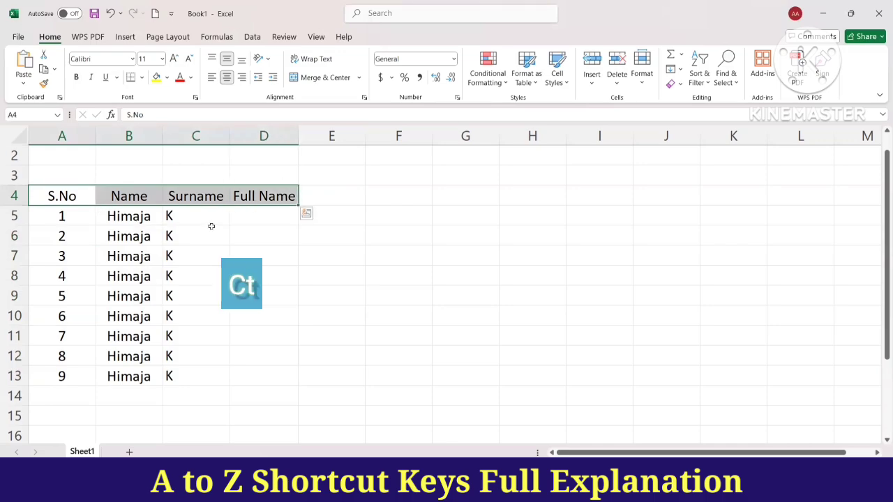
key(ctrl+b)
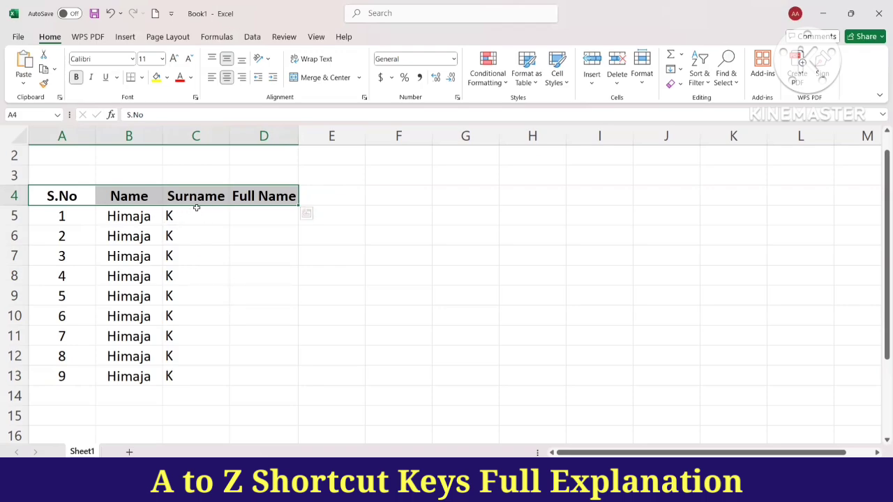
click(199, 216)
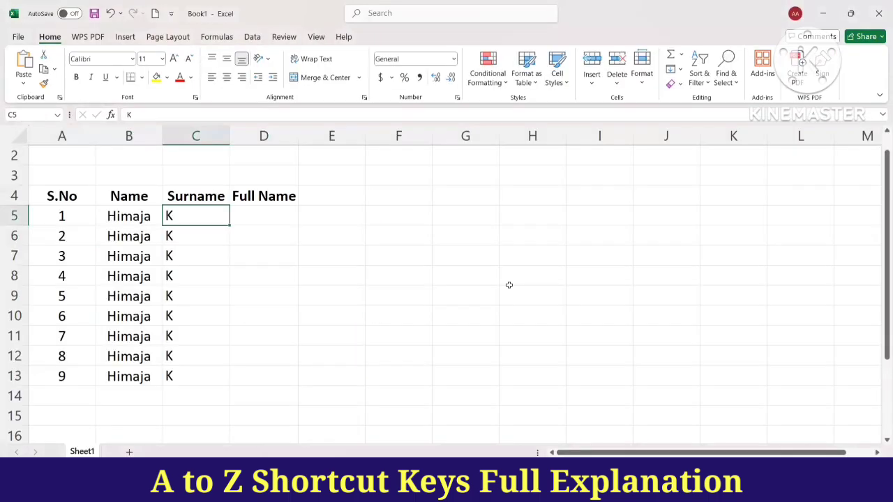
Copy the entries of the Name column in B5:B13.
click(267, 220)
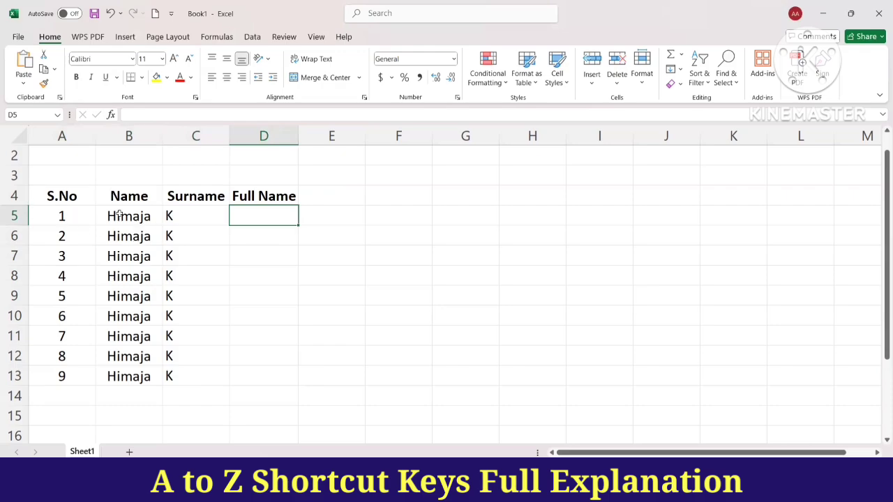
drag(119, 216, 128, 364)
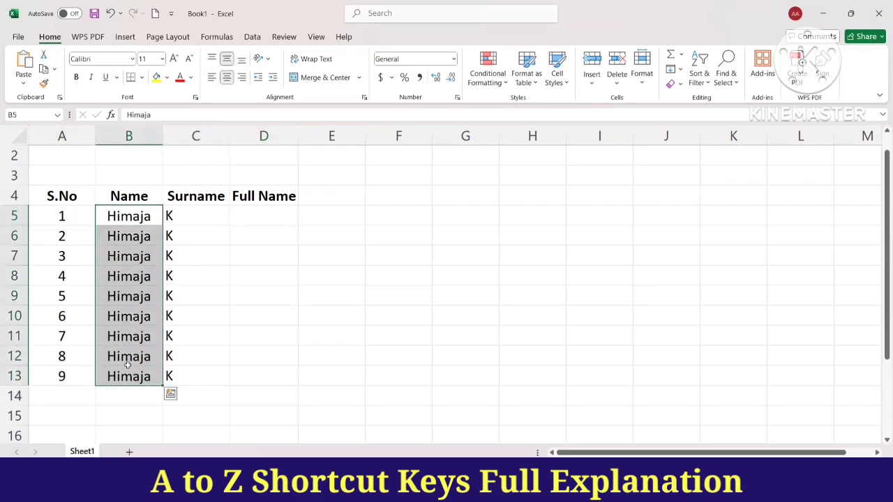
key(ctrl+c)
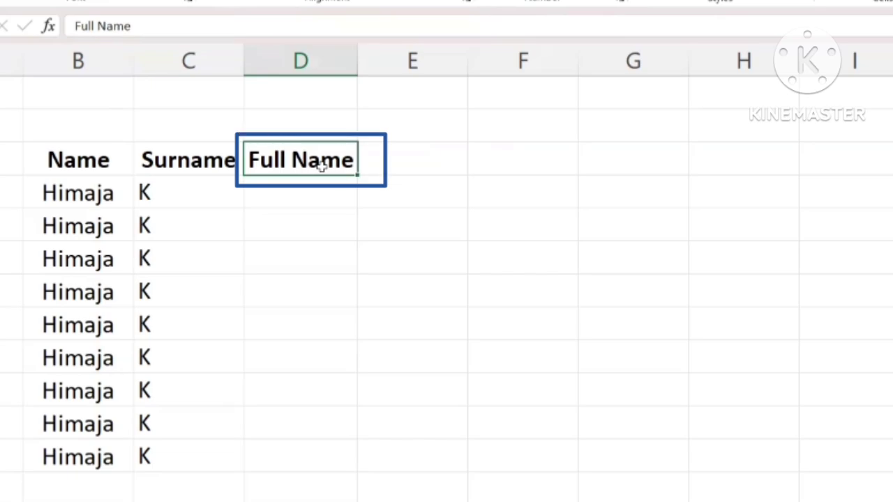
Fill the Full Name header down into the empty cell D5.
click(313, 189)
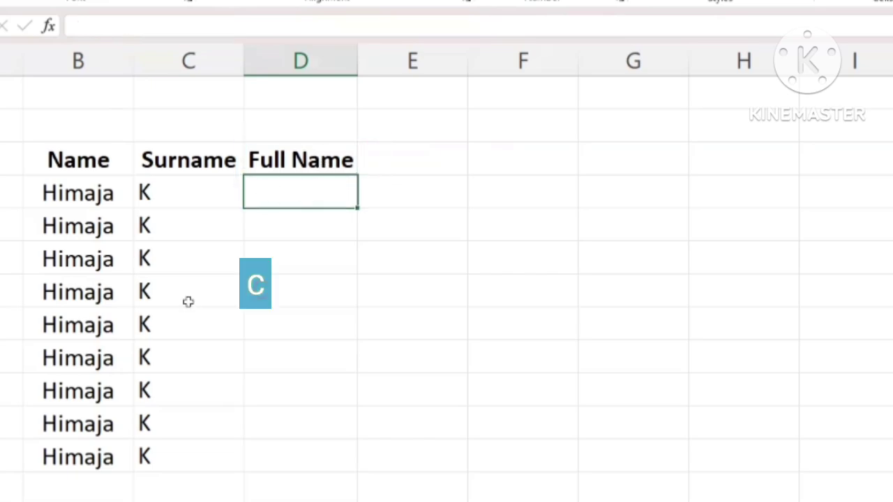
key(ctrl+d)
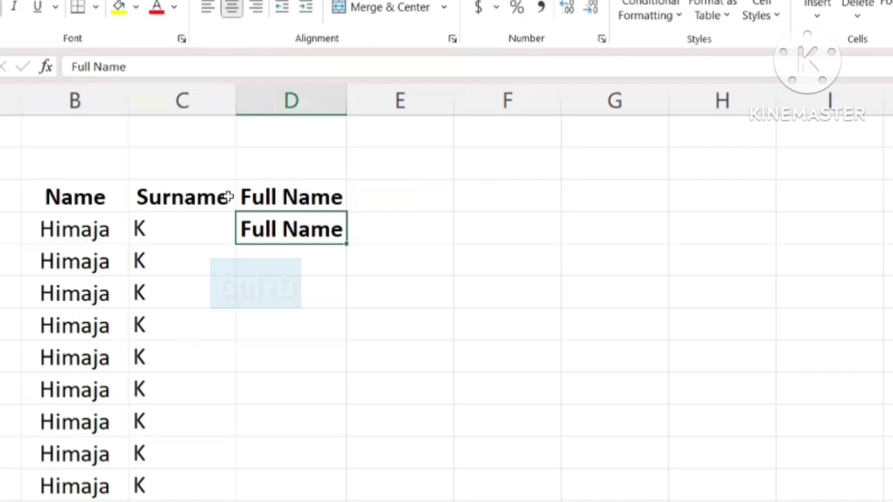
click(319, 200)
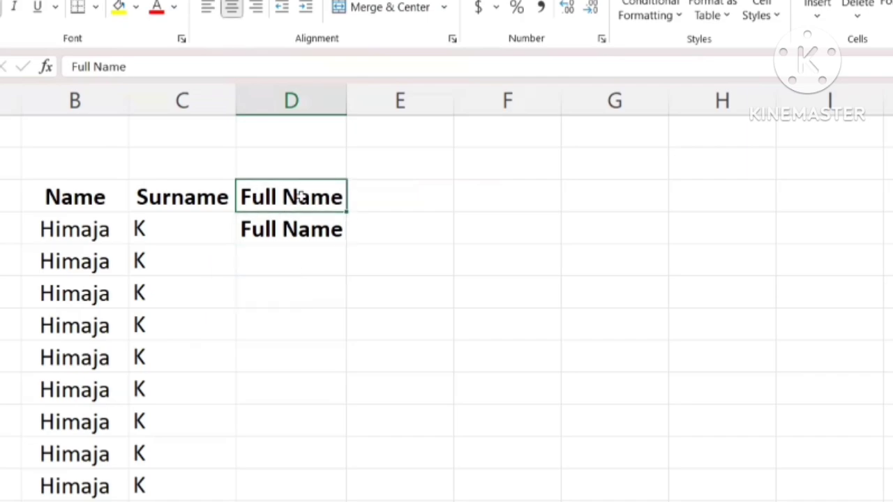
click(286, 230)
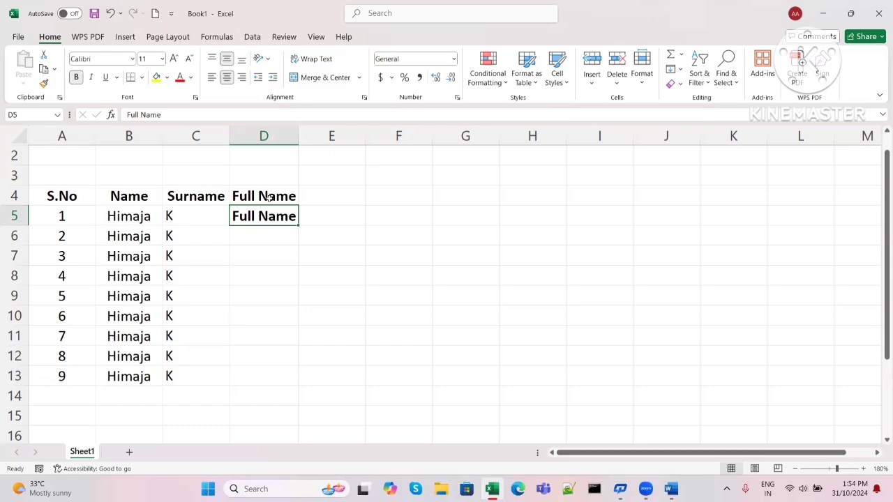
click(269, 198)
click(270, 218)
Fill cells D6, D7 and D8 one by one with the content of the cell above.
click(260, 232)
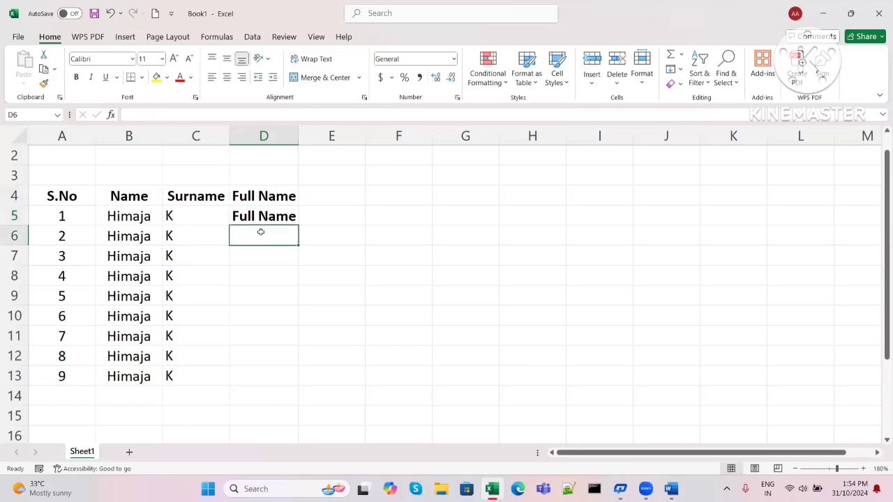
key(ctrl+d)
click(259, 256)
key(ctrl+d)
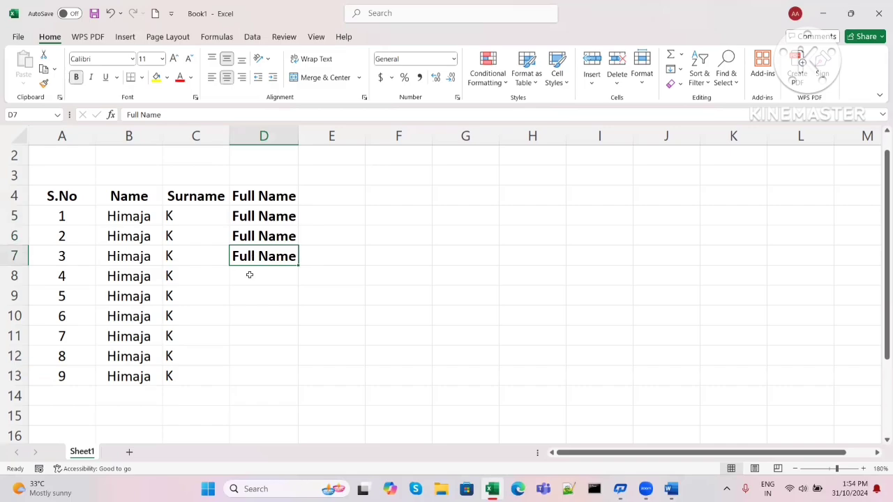
click(249, 274)
key(ctrl+d)
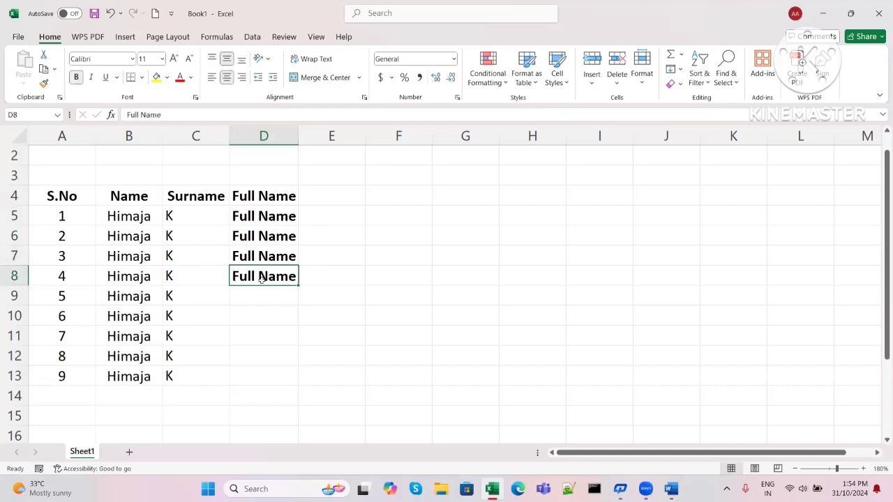
Clear the filled-down contents of D5:D8 beneath the Full Name header.
drag(242, 214, 256, 274)
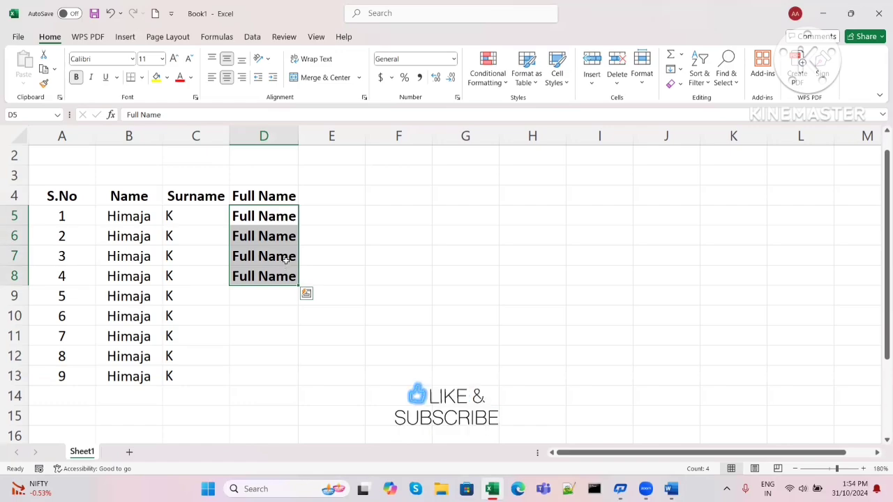
key(Delete)
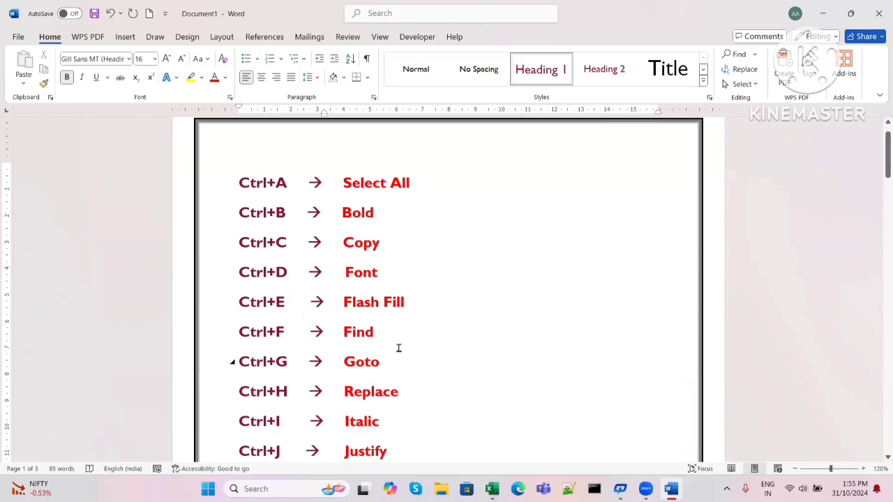
Check the Flash Fill entry in the Word shortcut list, and return to Excel to examine the Name, Surname and Full Name cells.
click(414, 302)
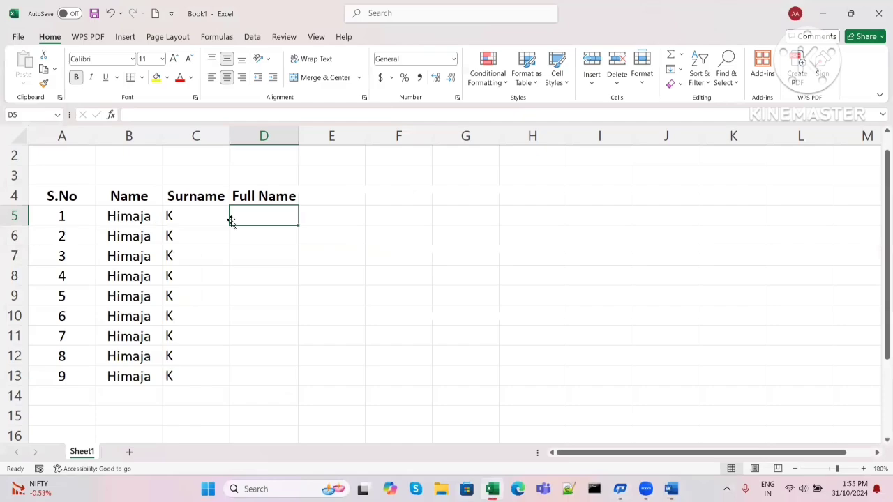
click(144, 216)
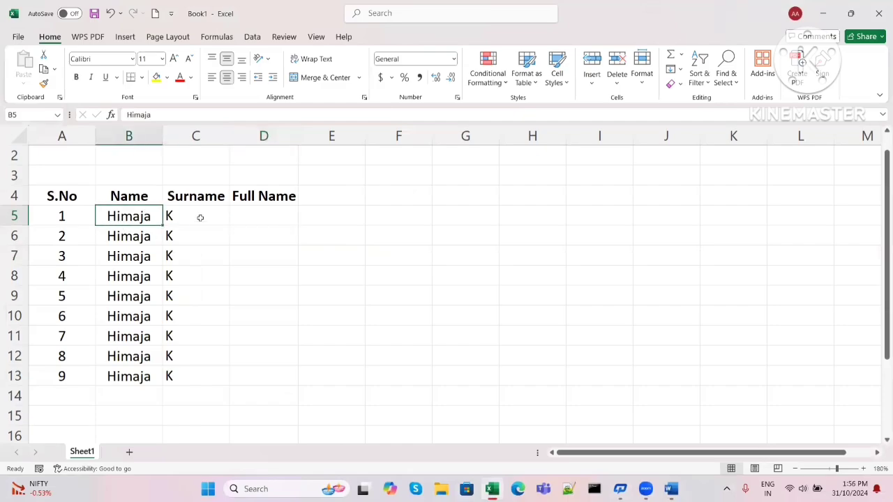
click(200, 216)
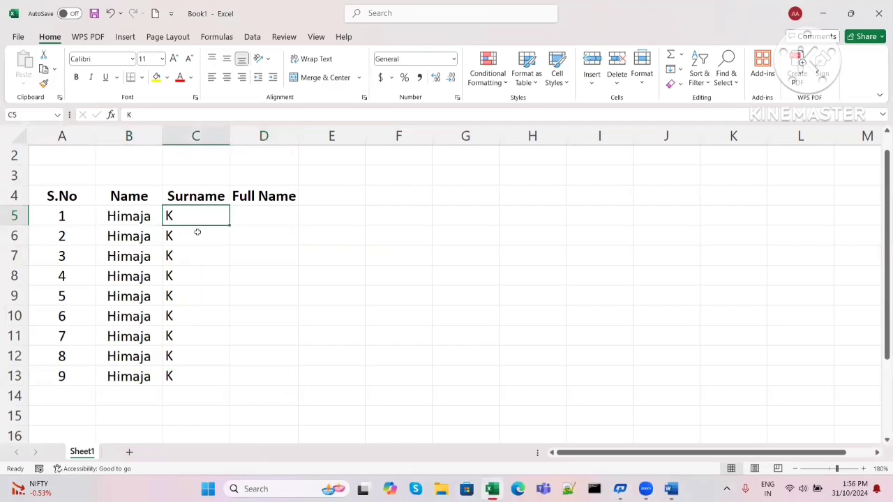
click(271, 221)
click(133, 215)
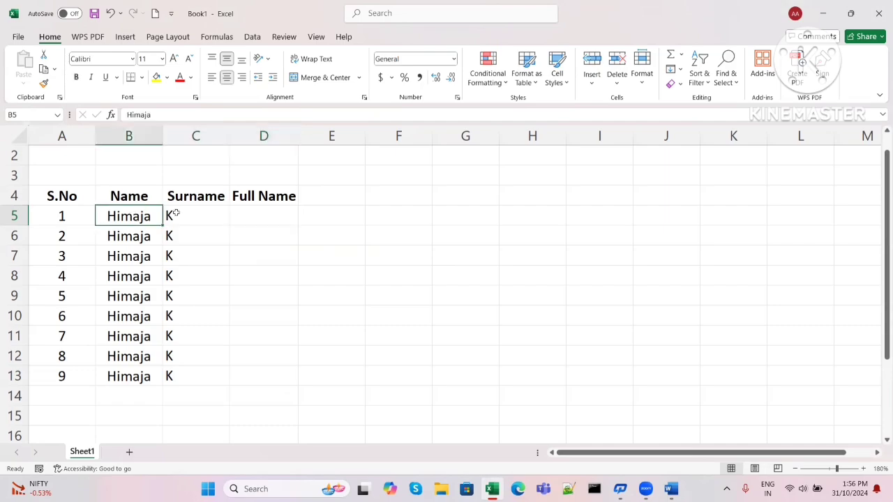
click(176, 212)
drag(287, 219, 288, 314)
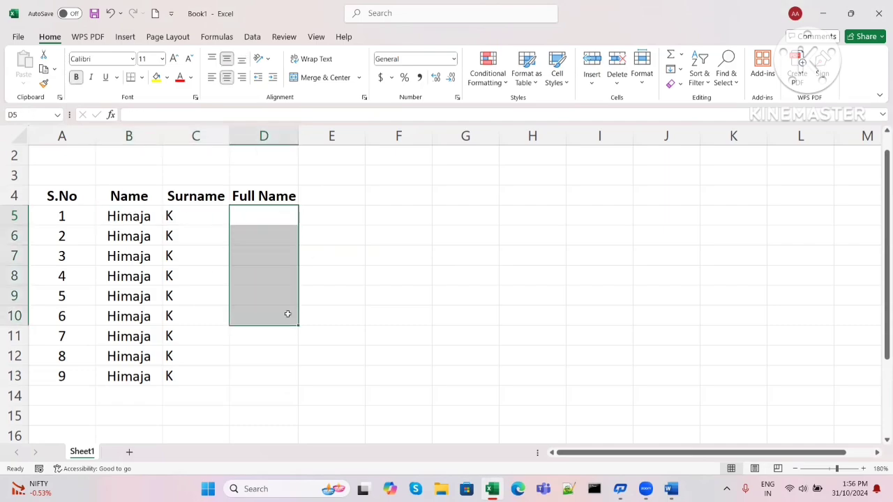
click(272, 221)
click(142, 216)
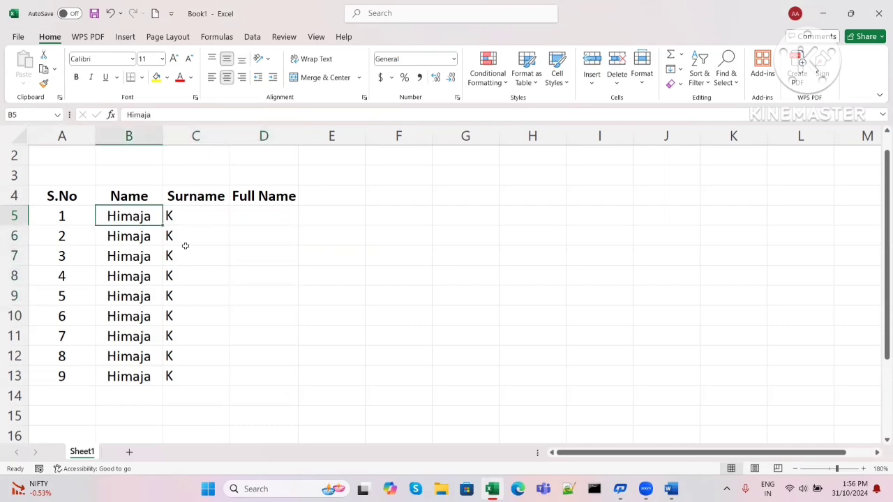
key(ctrl+c)
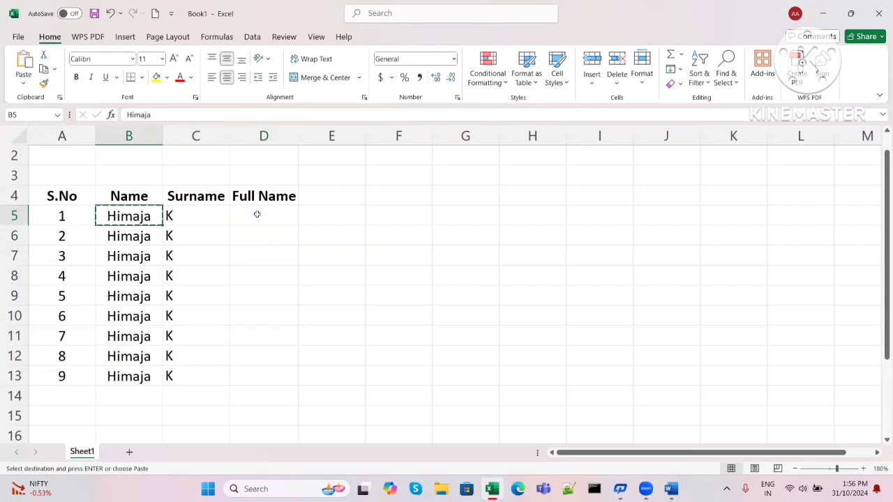
click(256, 215)
key(ctrl+v)
click(183, 214)
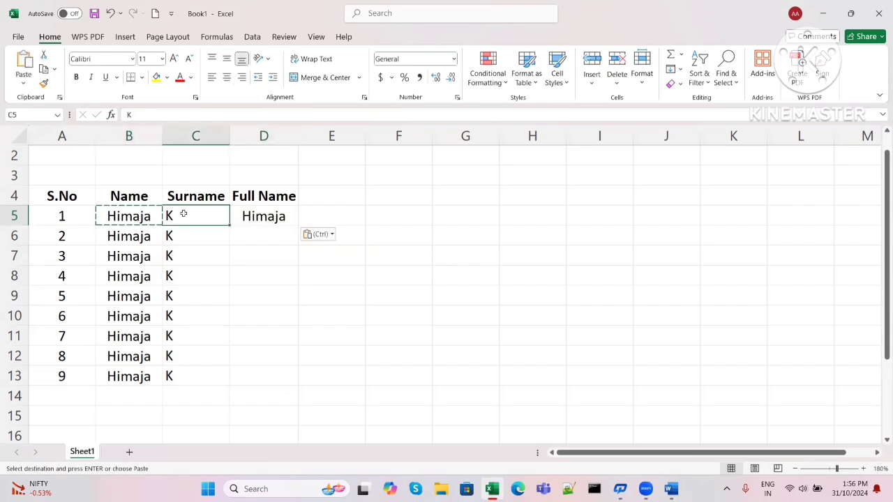
click(293, 219)
key(Delete)
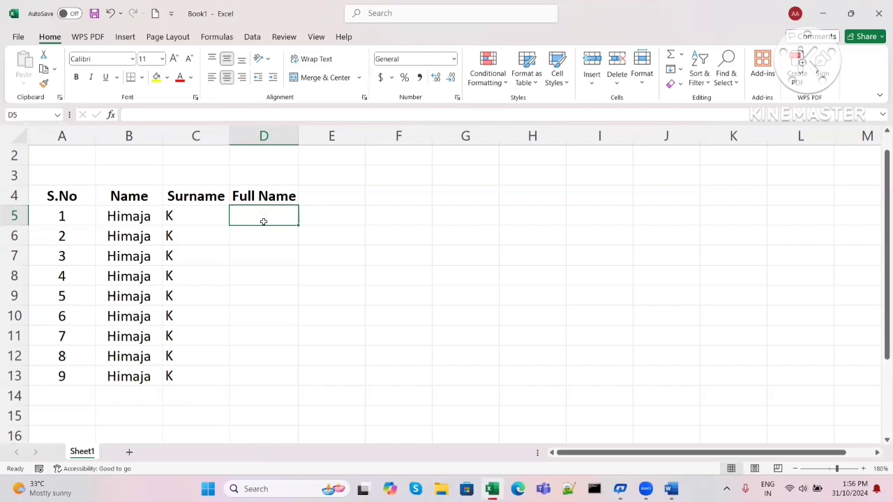
Copy the first name from B5 into D5 and append the surname K to complete the full name.
click(147, 219)
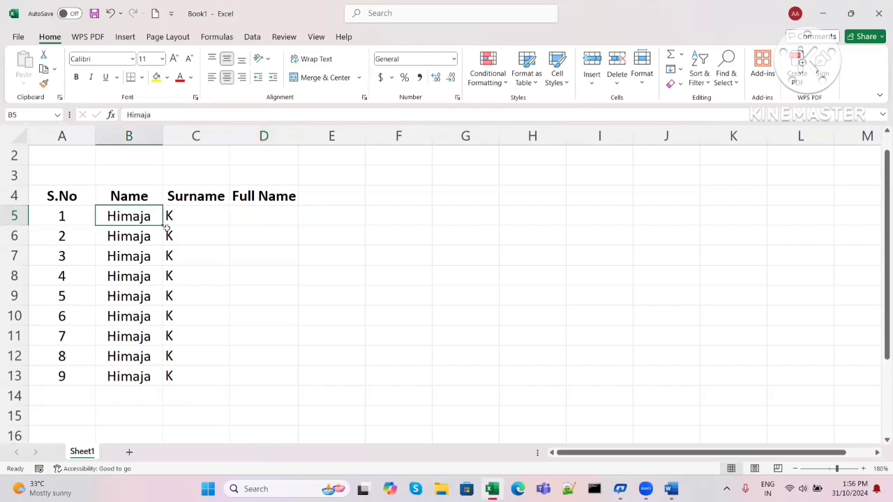
key(ctrl+c)
click(249, 215)
key(ctrl+v)
double_click(293, 219)
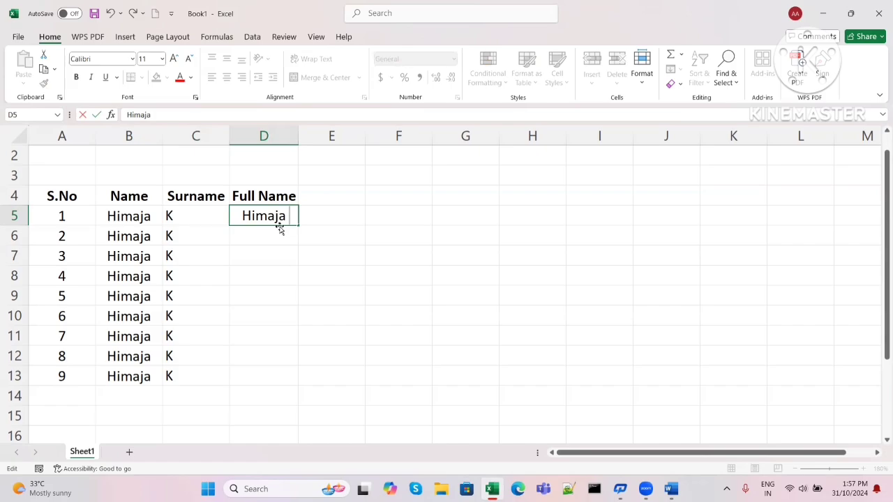
text(K)
key(ctrl+Return)
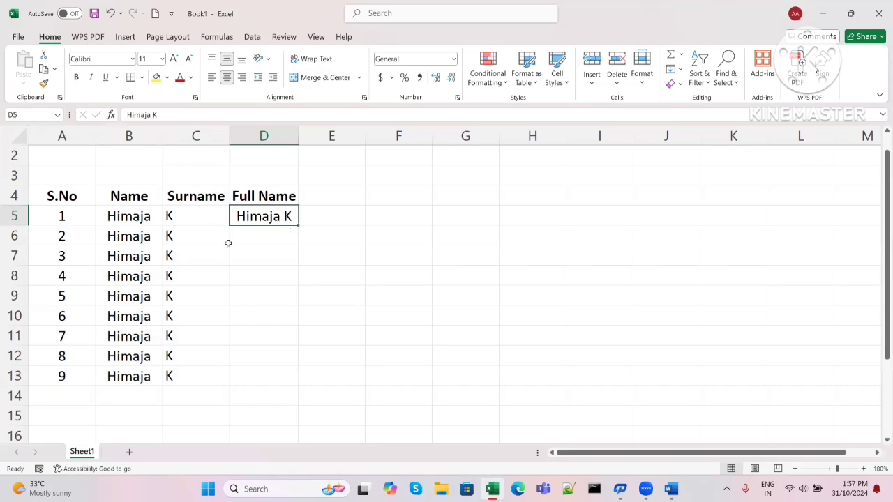
Flash Fill the rest of the Full Name column, starting from D6, using the pattern in D5.
drag(259, 242, 262, 338)
click(268, 230)
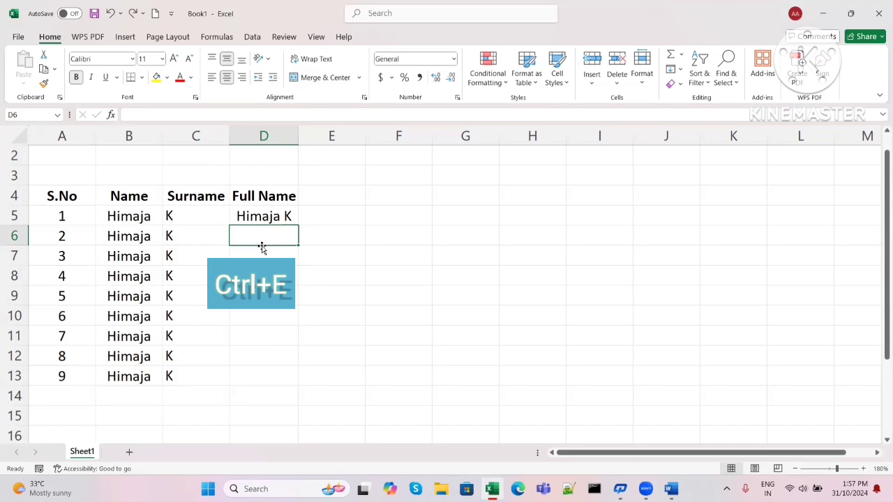
key(ctrl+e)
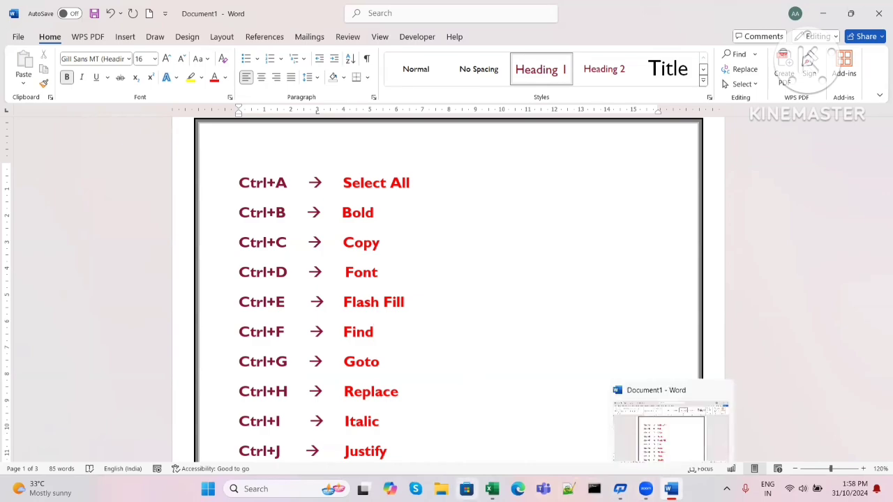
Switch back to Excel, open Find from cell E6 and run Find Next twice with the search term left empty.
click(492, 488)
click(401, 323)
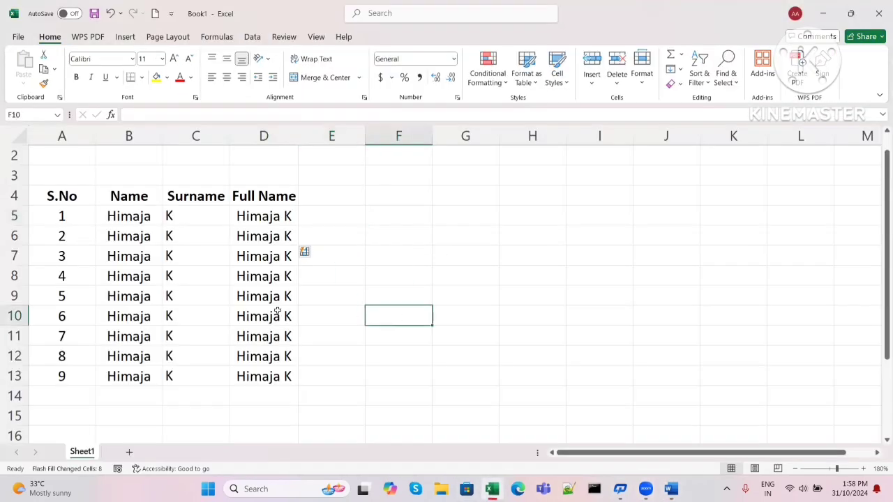
click(318, 236)
key(ctrl+f)
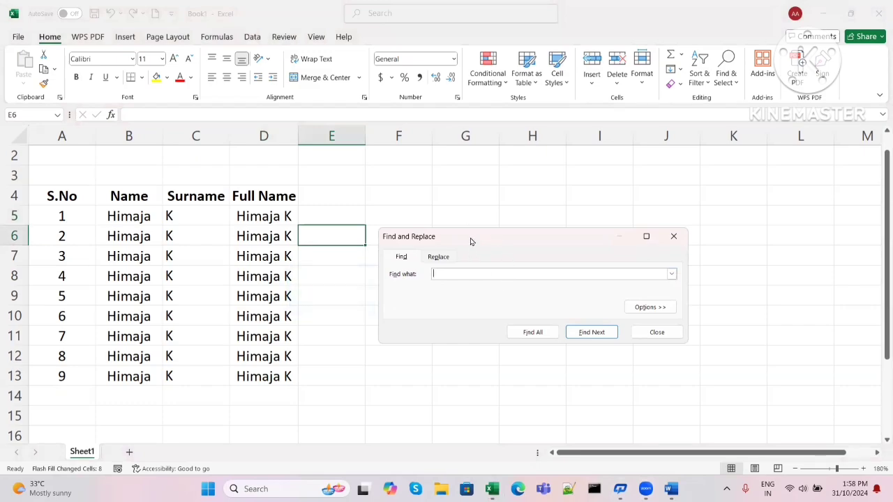
drag(471, 241, 449, 171)
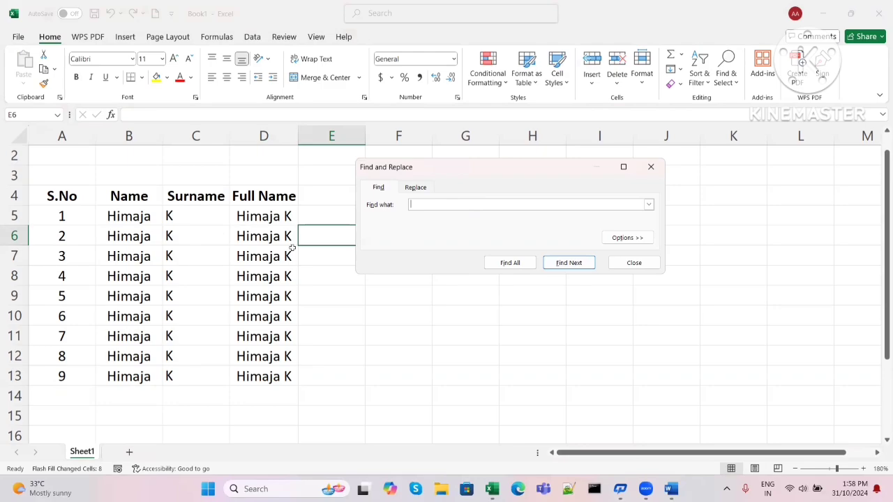
click(565, 263)
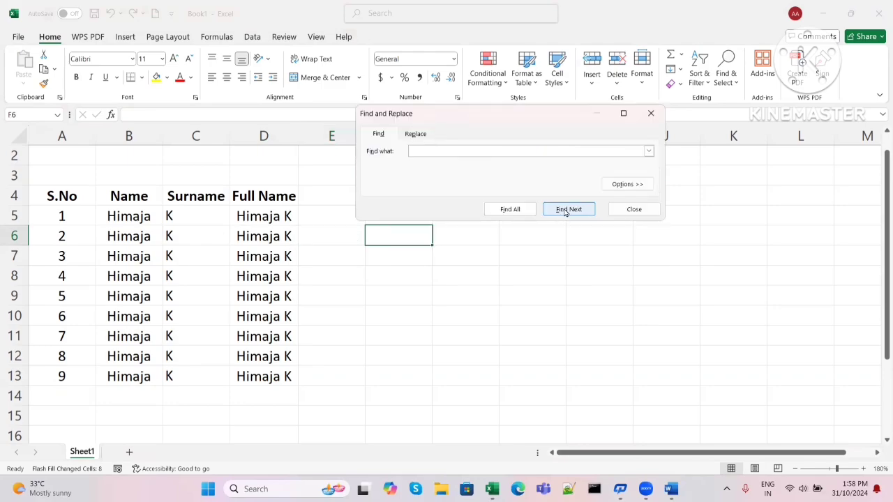
click(565, 211)
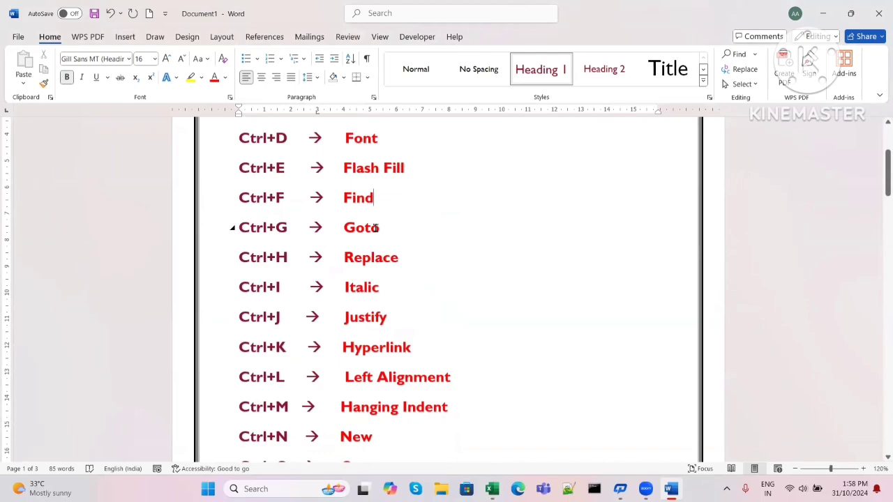
Check the Goto and Replace entries in the Word list, and in Excel replace K with J in the surname cell C5.
click(377, 228)
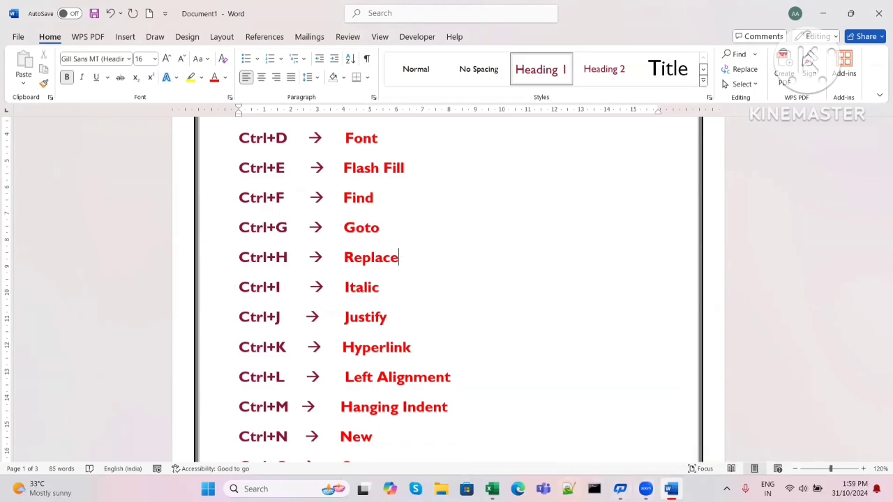
key(alt+Tab)
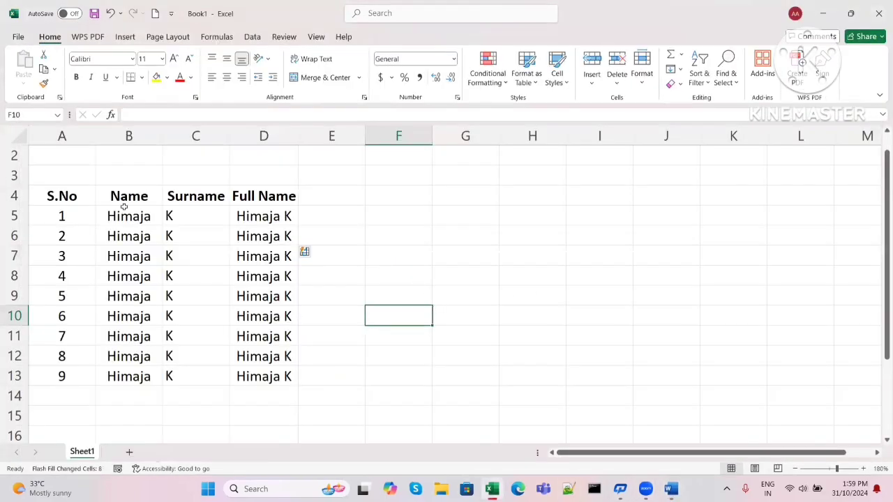
click(180, 218)
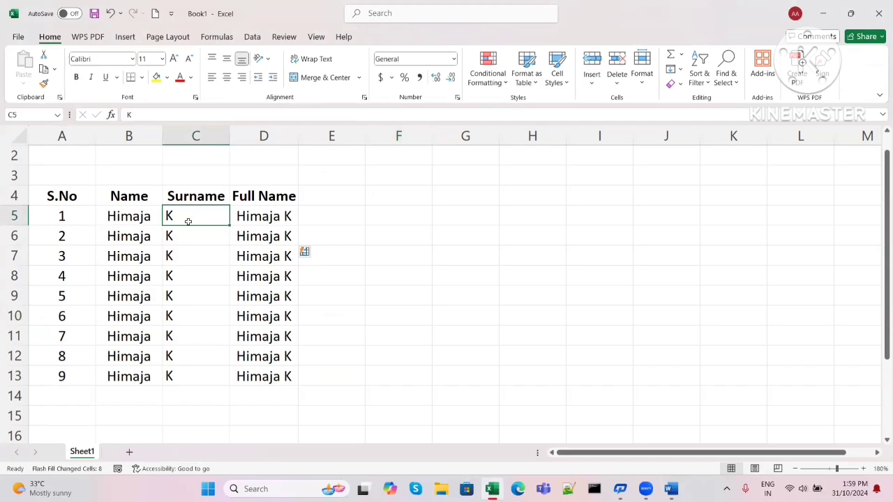
key(ctrl+h)
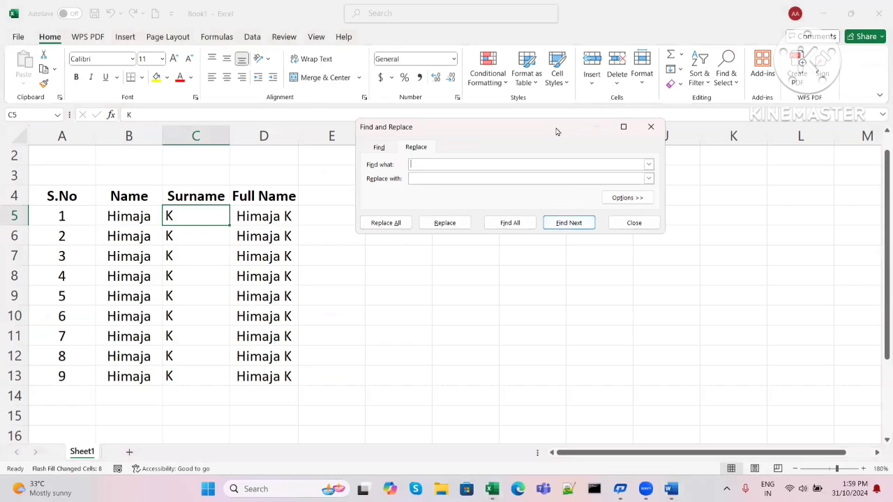
drag(512, 127, 480, 197)
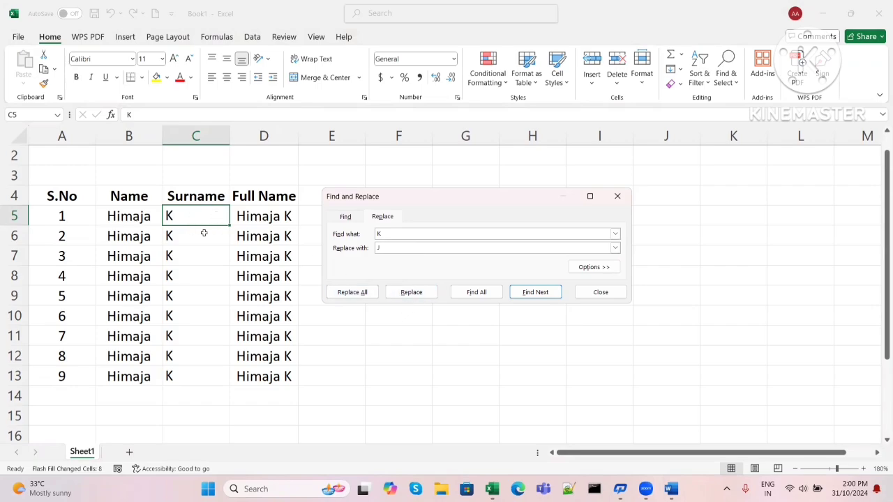
click(405, 292)
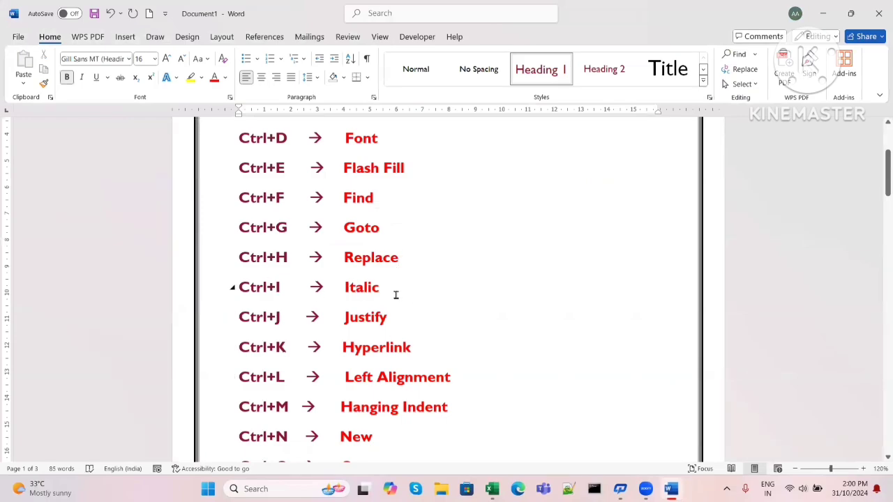
Move to the Italic entry in the Word list and italicize the full name in cell D5 in Excel.
key(Down)
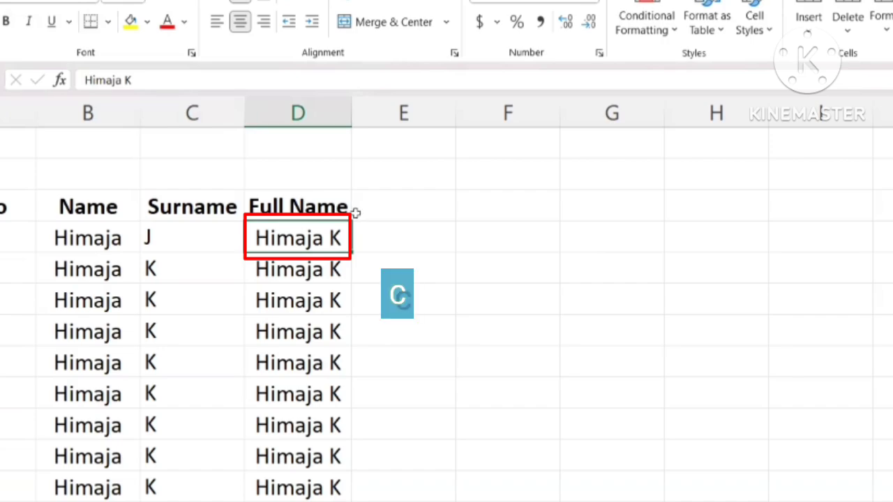
key(ctrl+i)
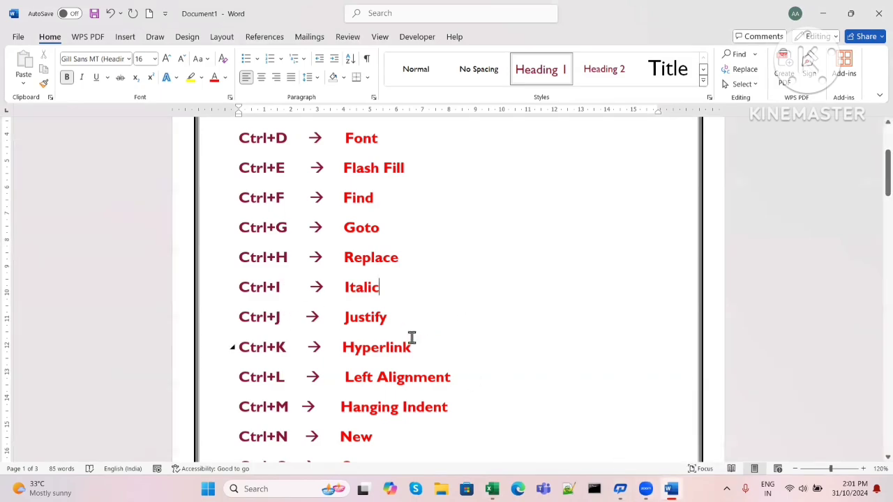
Highlight the Justify and Ctrl+K entries in the Word shortcut list to review them.
drag(399, 316, 342, 318)
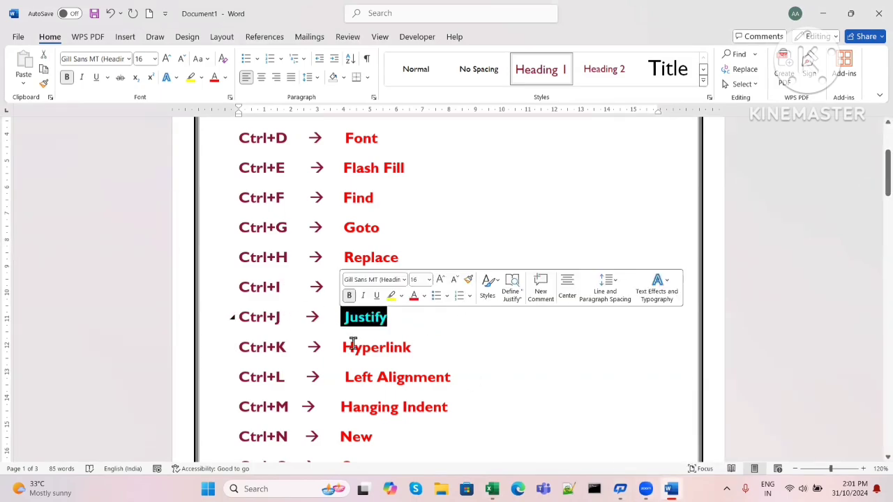
click(469, 364)
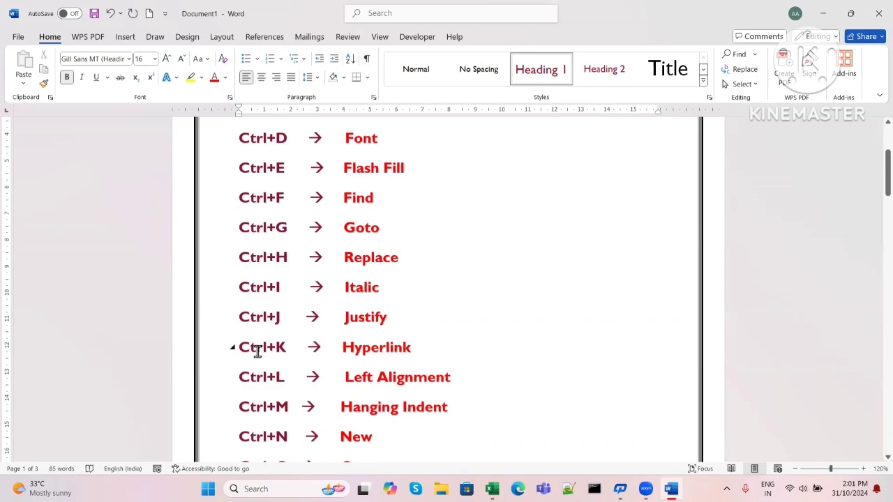
drag(249, 348, 289, 356)
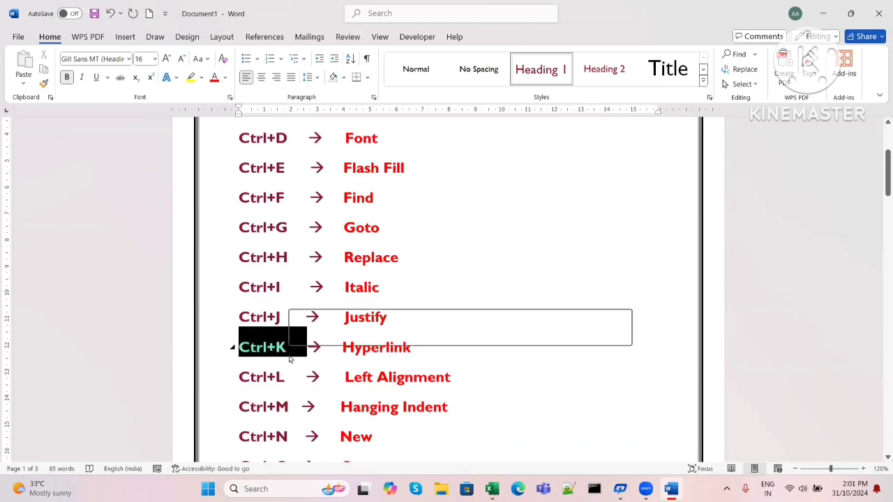
click(294, 347)
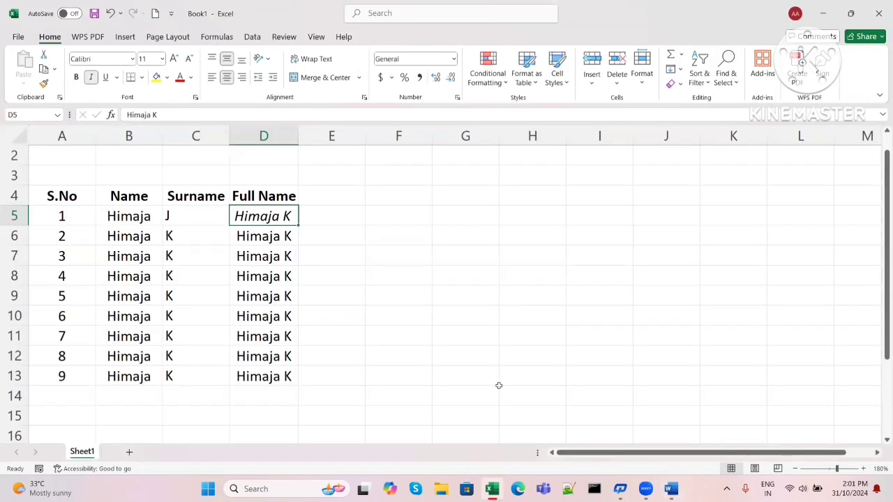
Switch to Excel, open the Insert Hyperlink dialog for cell F7 and close it without adding a link.
click(419, 259)
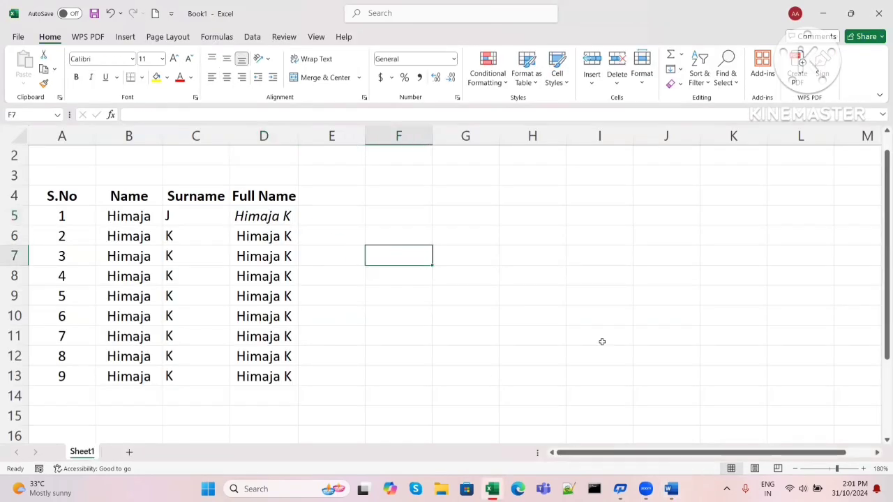
key(ctrl+k)
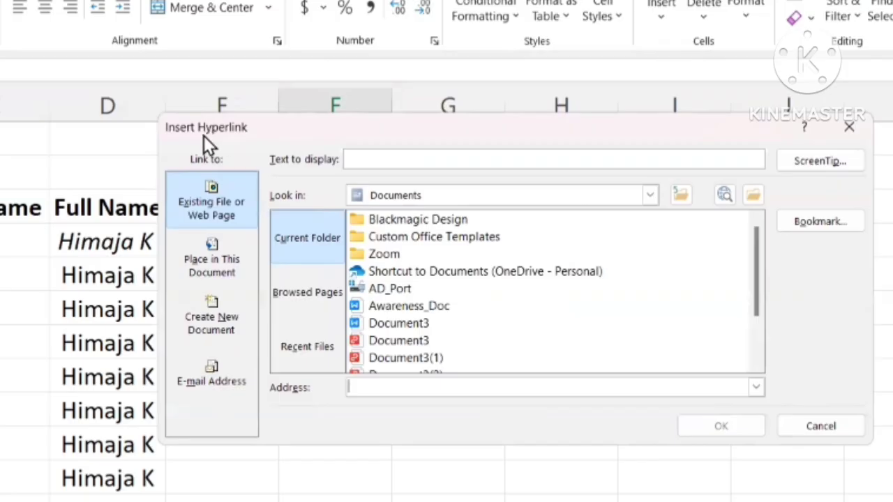
click(204, 136)
click(853, 129)
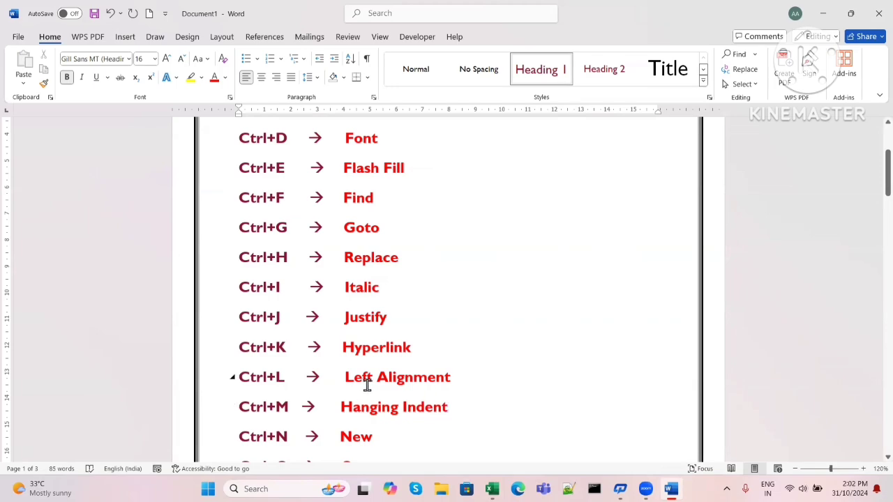
Review the Word list down to the New entry, create a blank workbook in Excel and return to Book1.
scroll(349, 369, down, 1)
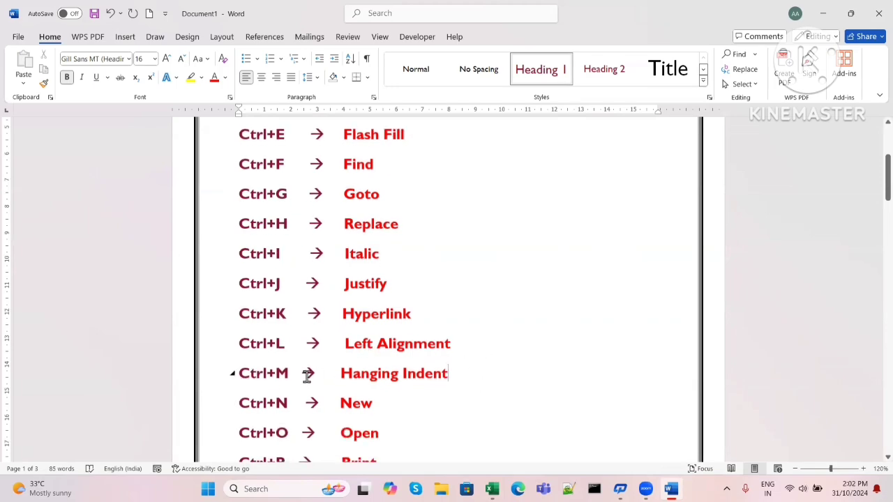
scroll(474, 352, down, 3)
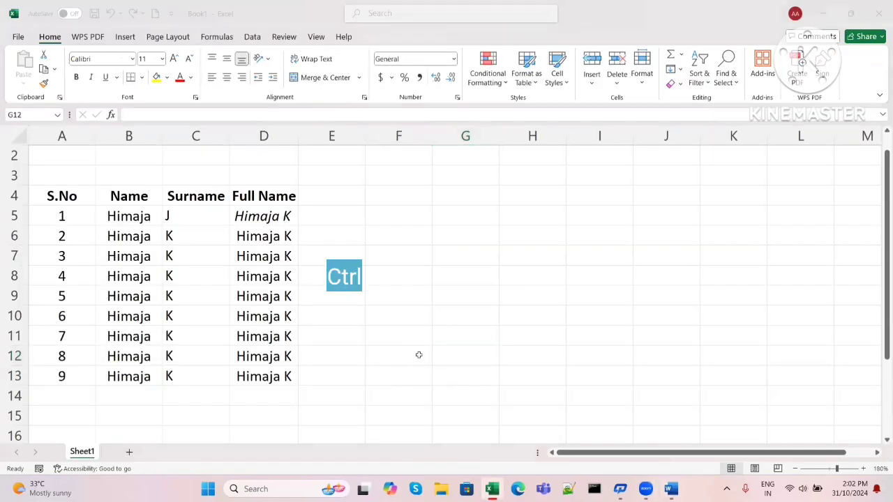
key(ctrl+n)
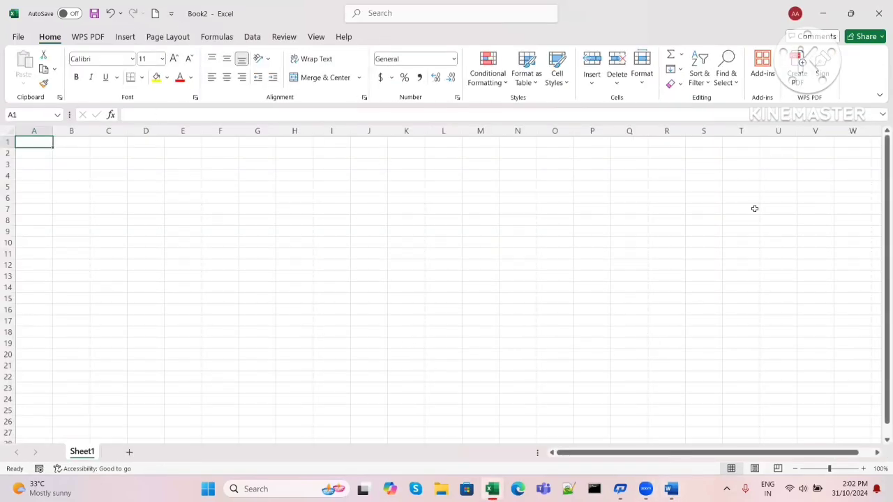
mouse_move(491, 488)
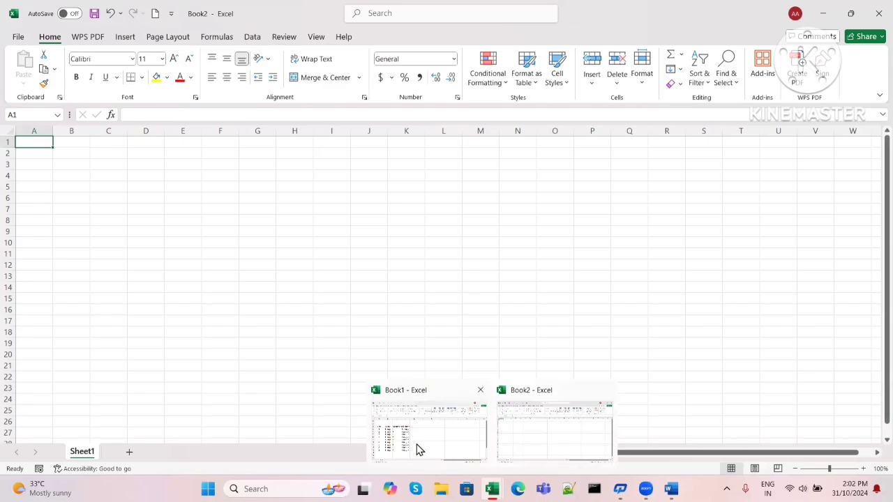
click(459, 438)
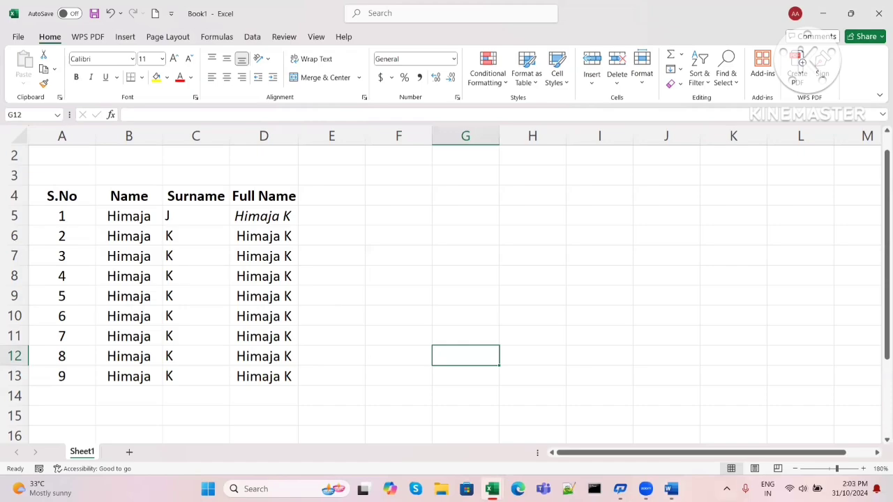
Check the Open entry in the Word list, return to Book1 in Excel and bring up the Open command.
click(671, 488)
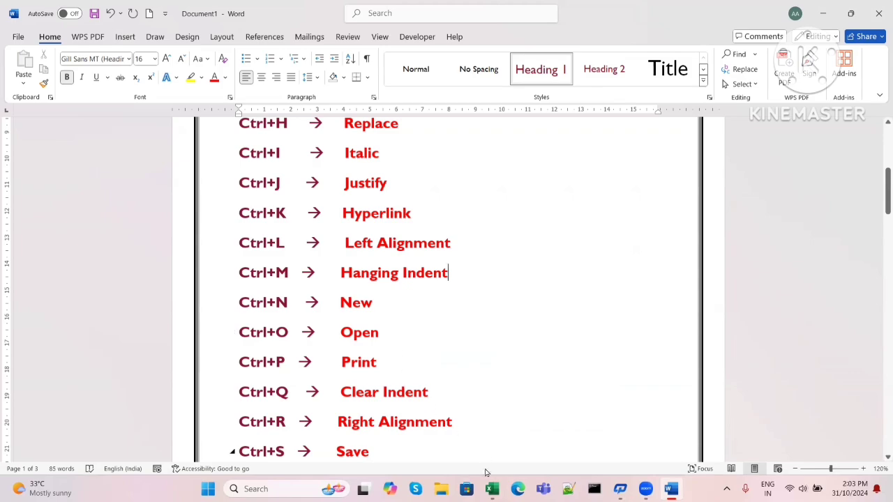
mouse_move(488, 486)
click(471, 438)
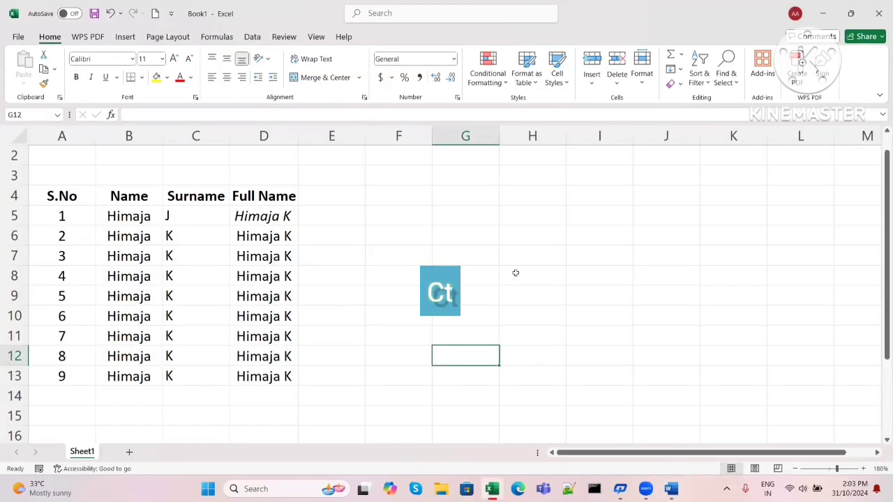
key(ctrl+o)
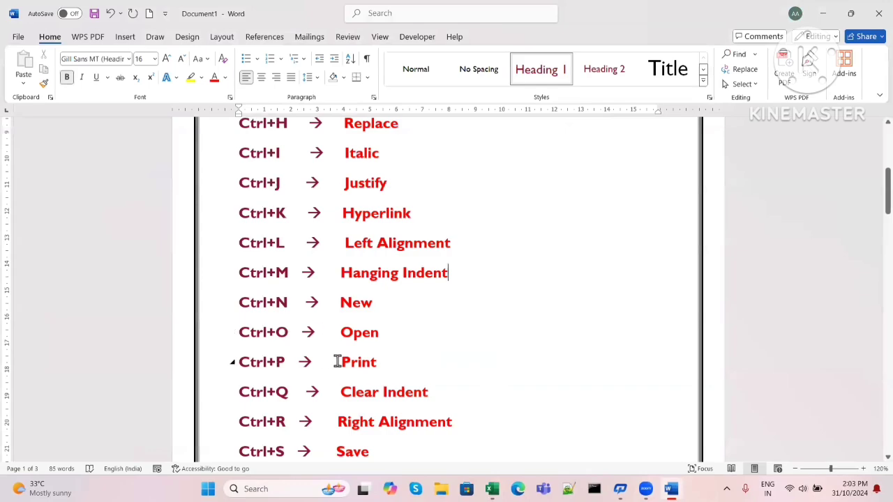
Highlight the Print entry in the Word shortcut list to review it, and clear the highlight.
scroll(307, 364, down, 1)
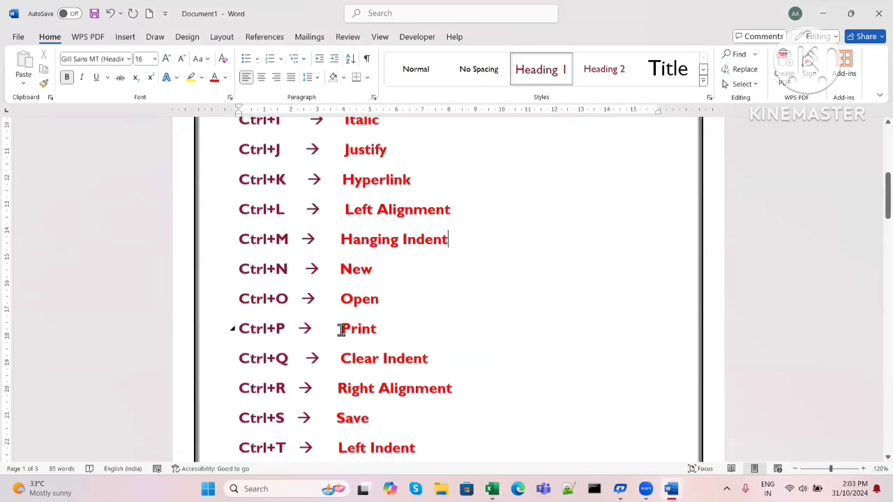
drag(341, 330, 391, 330)
click(422, 356)
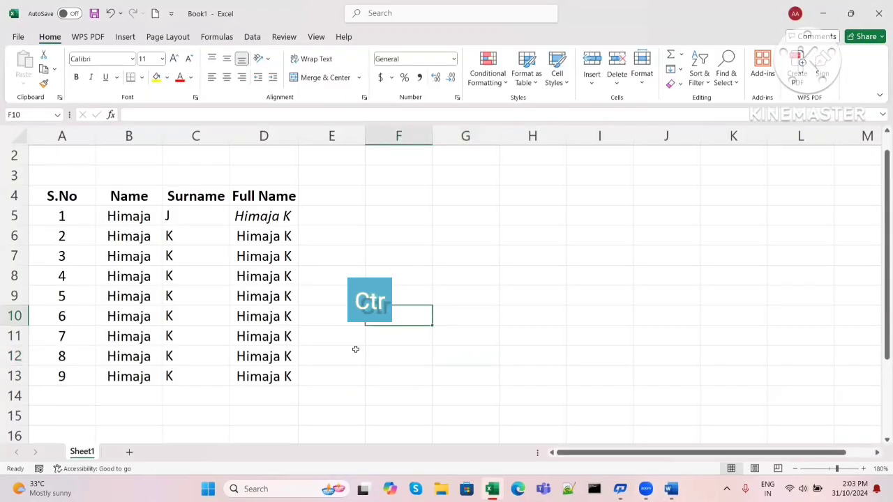
Open the print settings and preview for Book1, and return to the sheet without printing.
key(ctrl+p)
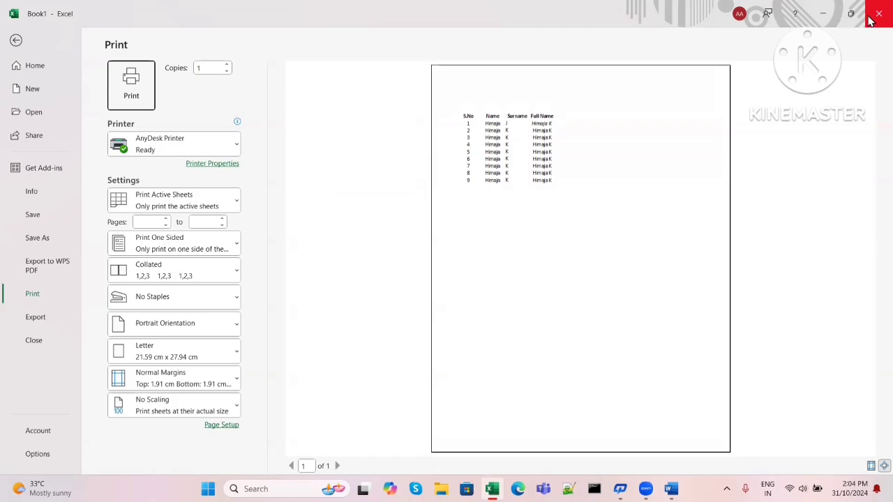
click(18, 43)
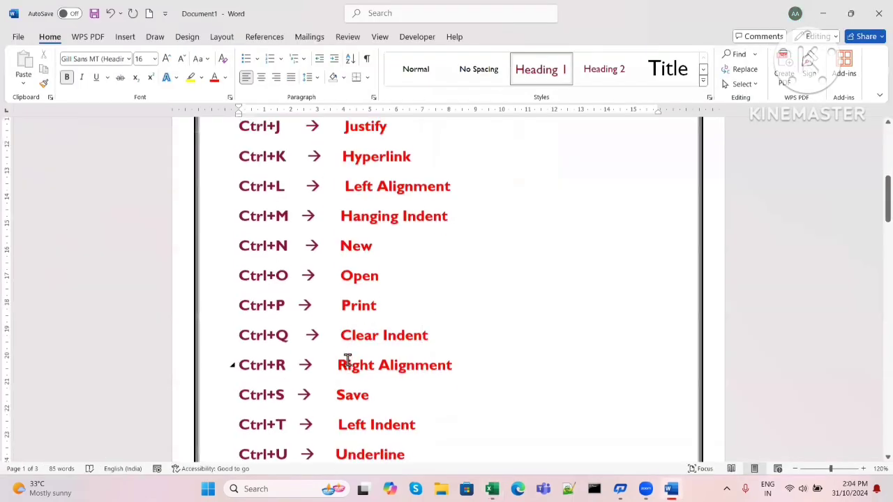
Review the shortcut list in the Word document down to the Save entry, highlight that entry and clear the highlight.
scroll(279, 335, down, 1)
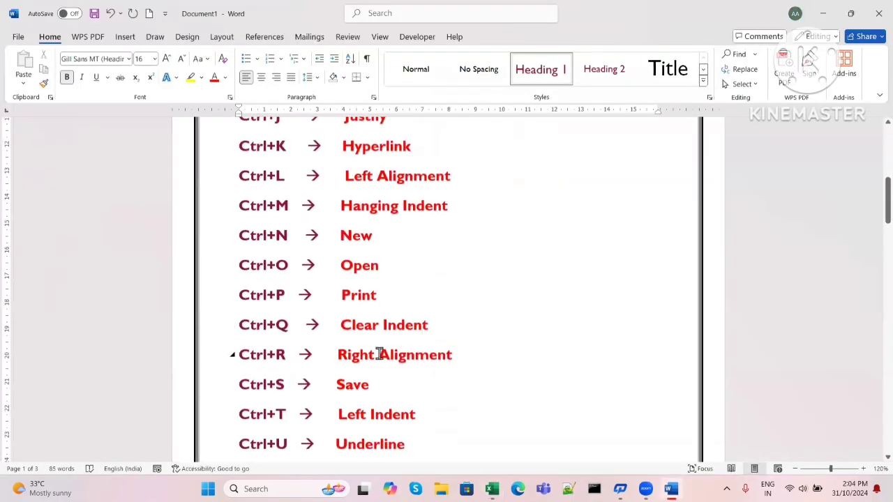
scroll(434, 328, down, 2)
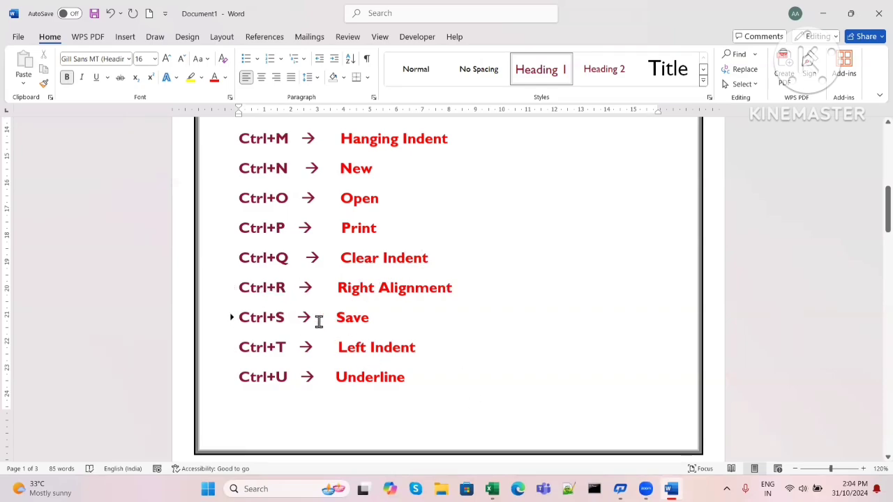
drag(339, 319, 389, 321)
click(385, 321)
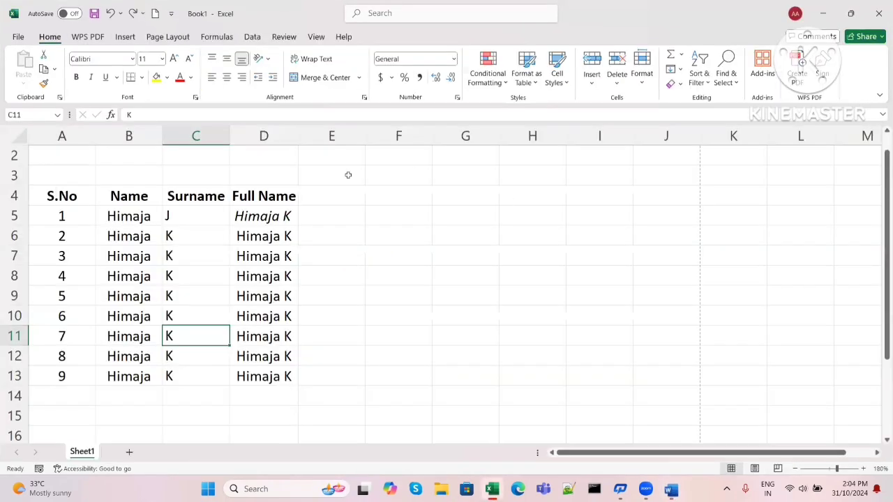
In Excel, bring up the Save command for Book1 and look at the location choices.
click(393, 269)
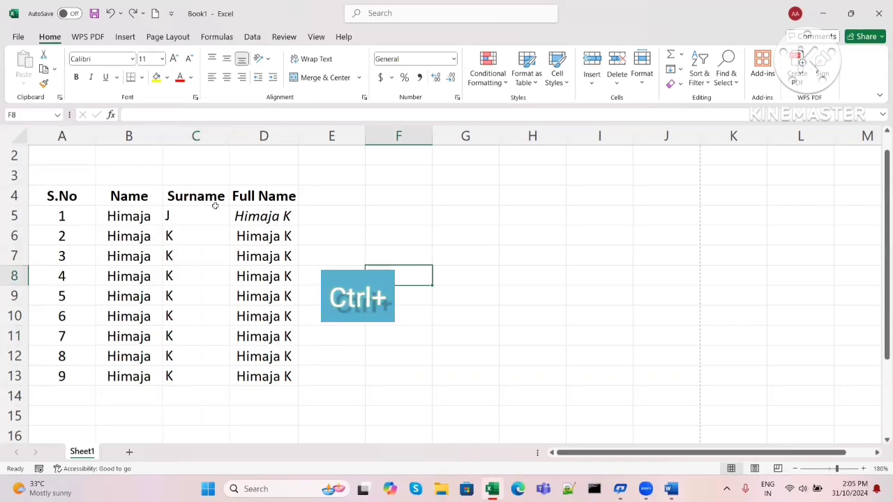
key(ctrl+s)
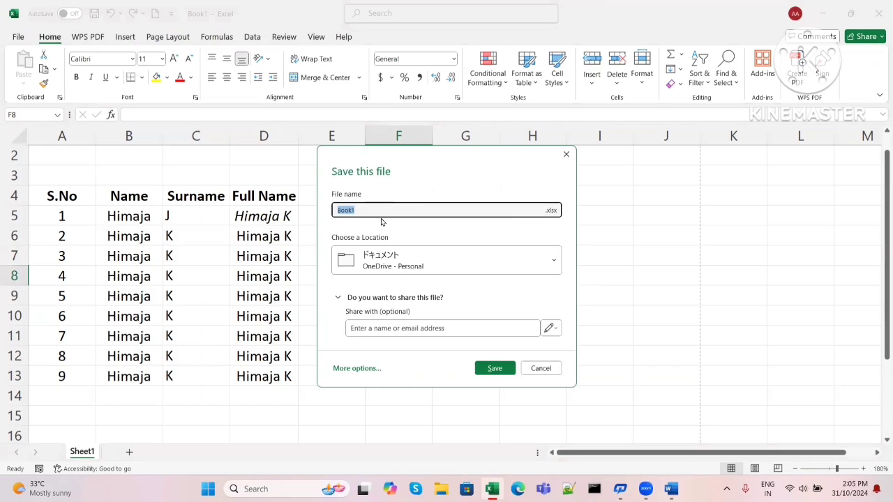
click(550, 260)
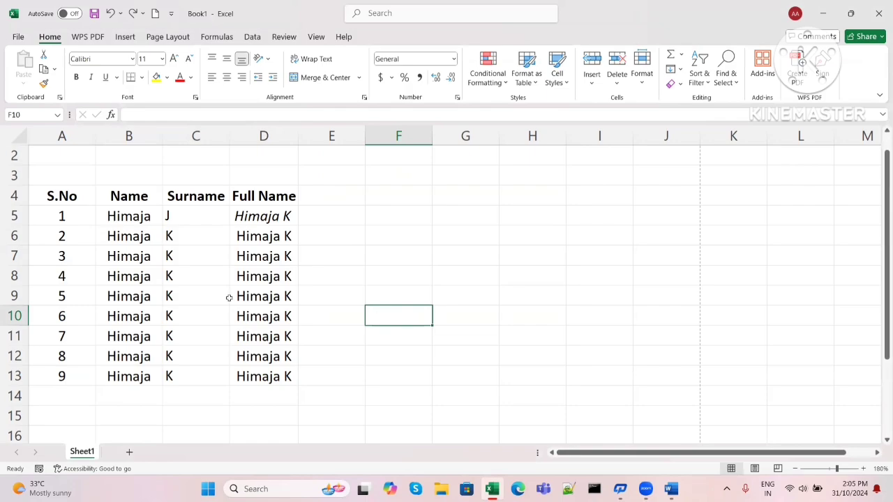
Convert the name list in A4:D13 into a table with headers, and deselect it.
click(44, 198)
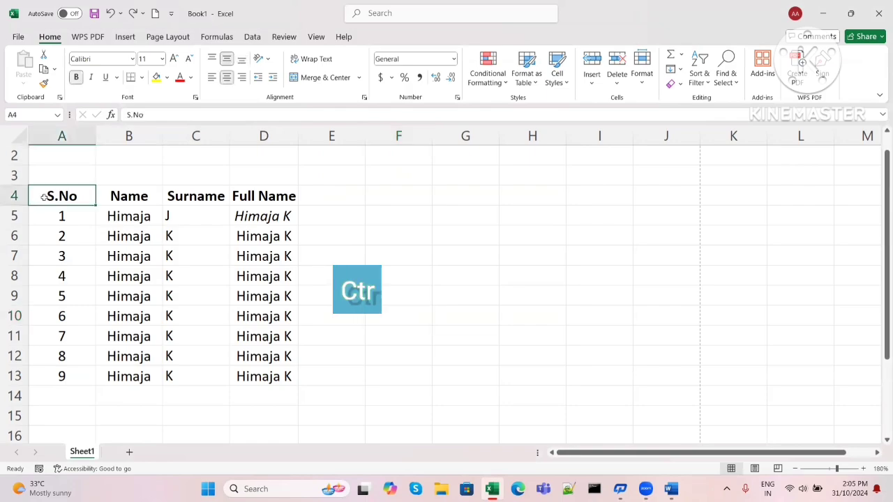
key(ctrl+t)
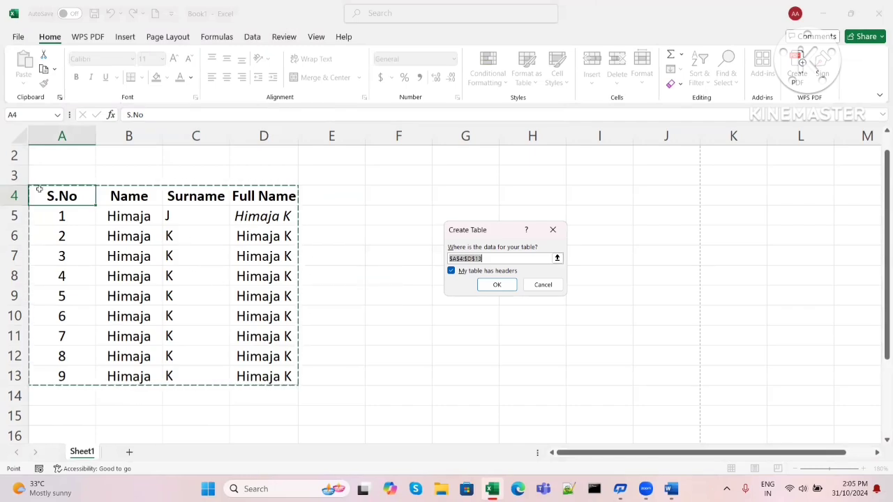
drag(38, 189, 289, 375)
click(495, 283)
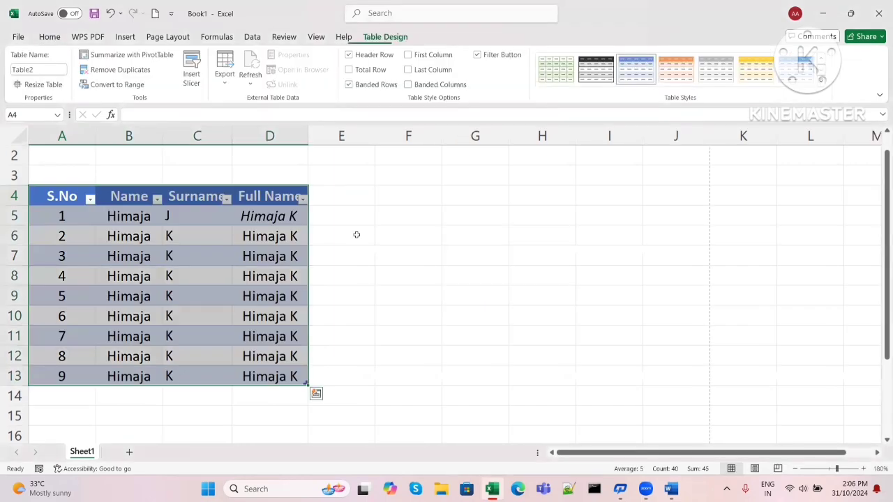
click(356, 288)
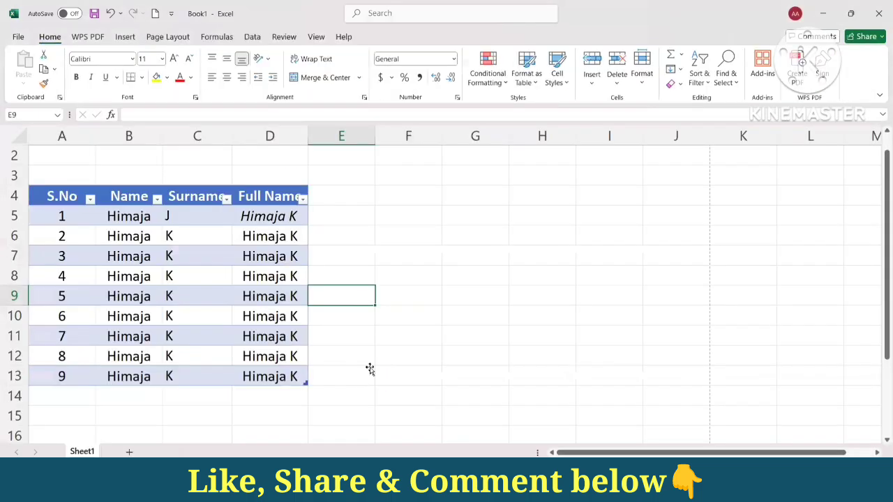
Enter the sample text "hgythuhu" in cell G5 and select that cell.
key(Up)
key(Up)
key(Up)
key(Up)
key(Right)
key(Right)
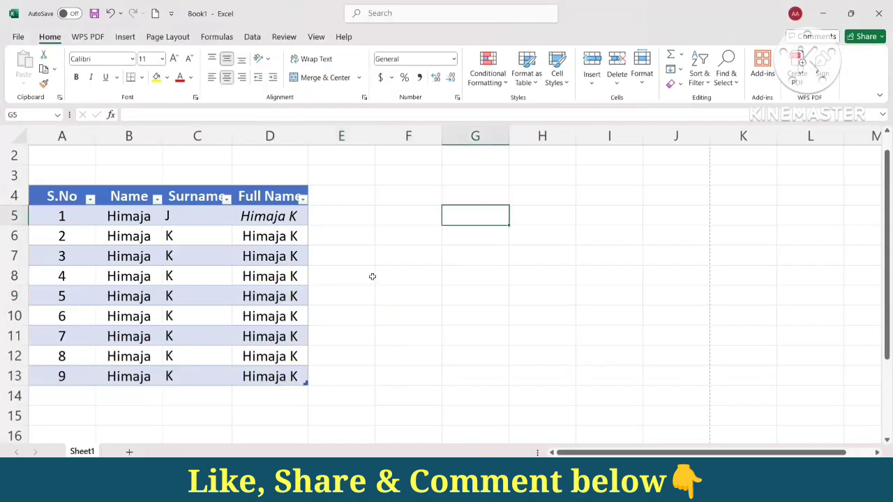
text(hgythuhu)
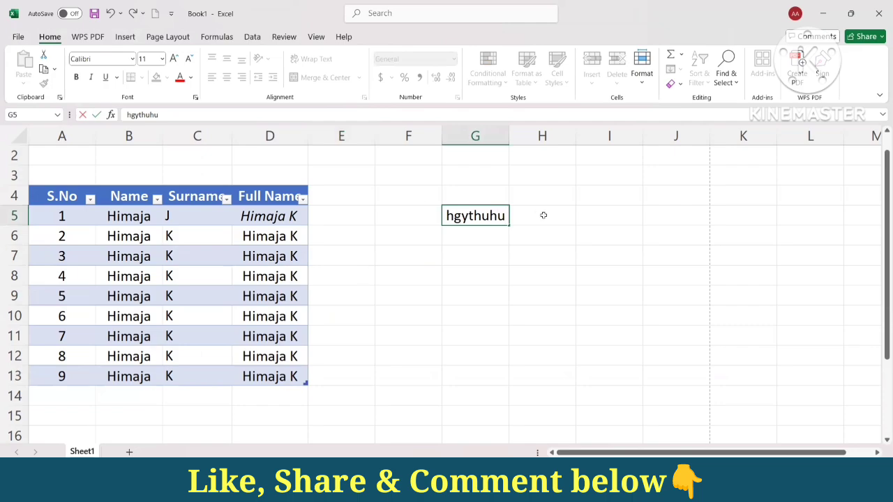
click(544, 216)
click(454, 218)
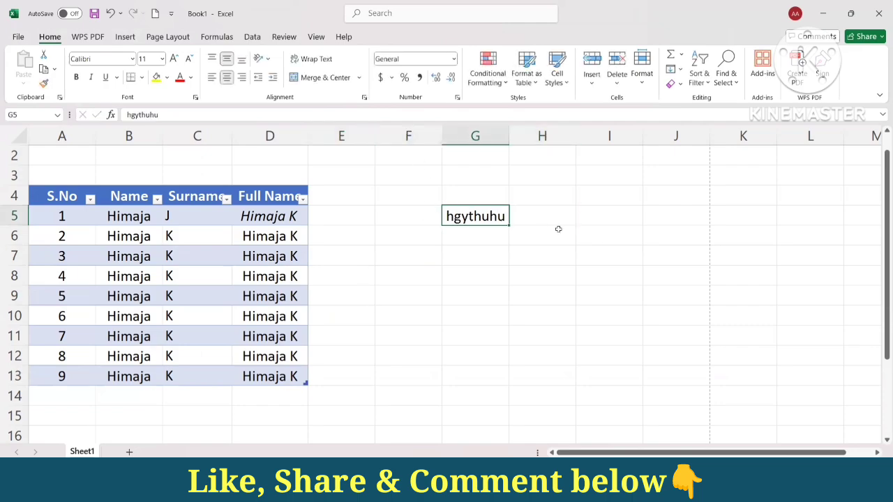